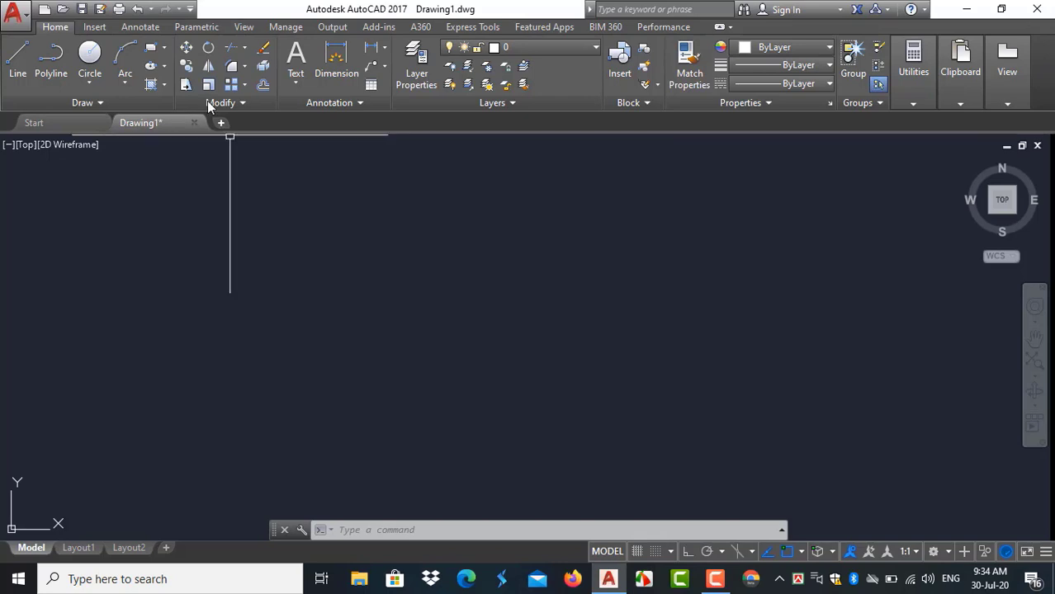
- Draw a rectangle and a circle centred on its upper-left corner, with a radius shorter than the rectangle's sides
left_click(153, 50)
left_click(402, 222)
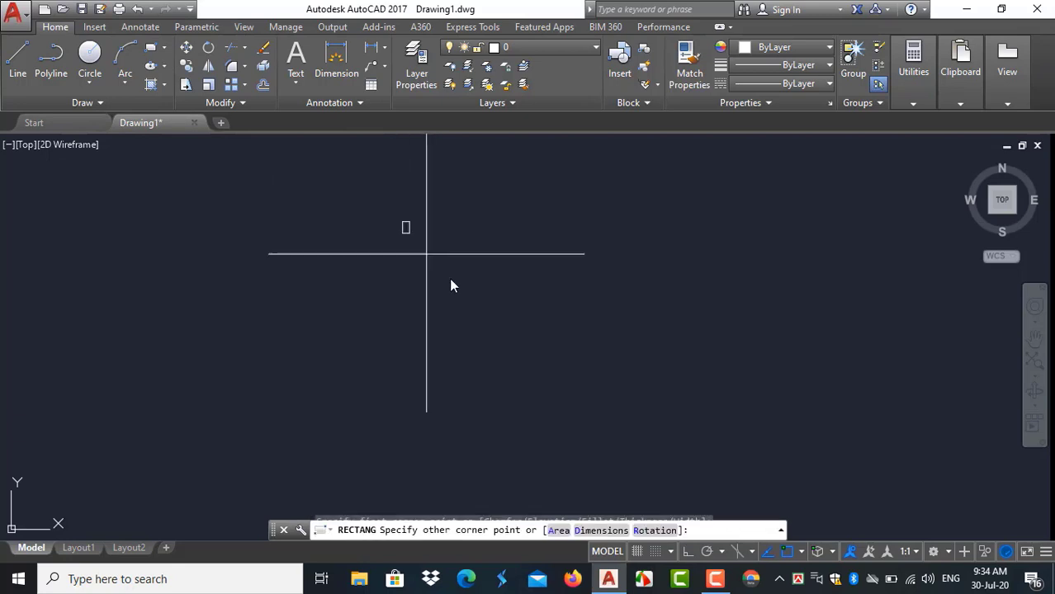
left_click(636, 398)
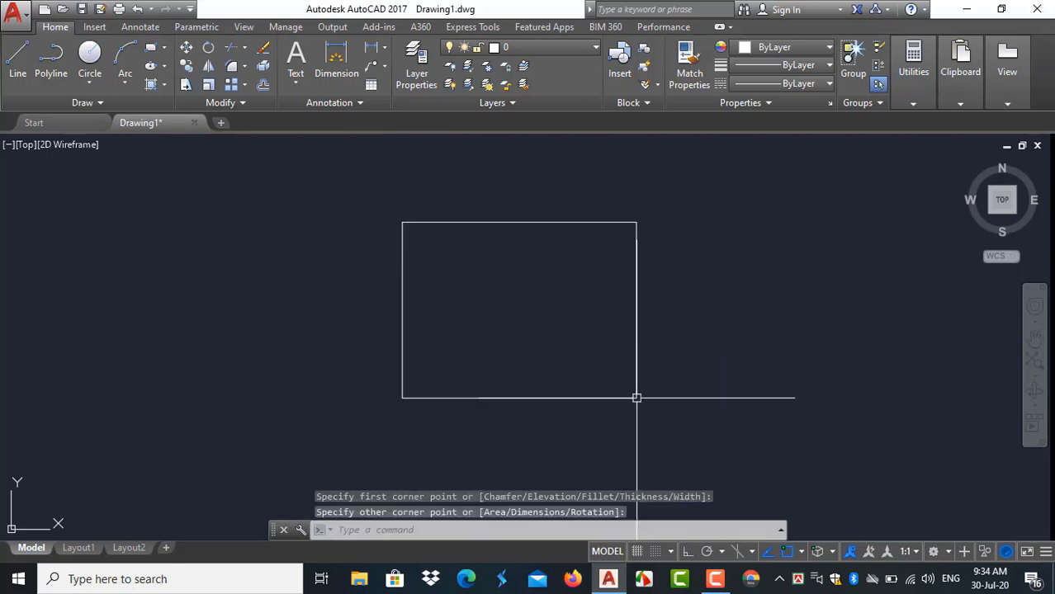
left_click(89, 52)
left_click(402, 222)
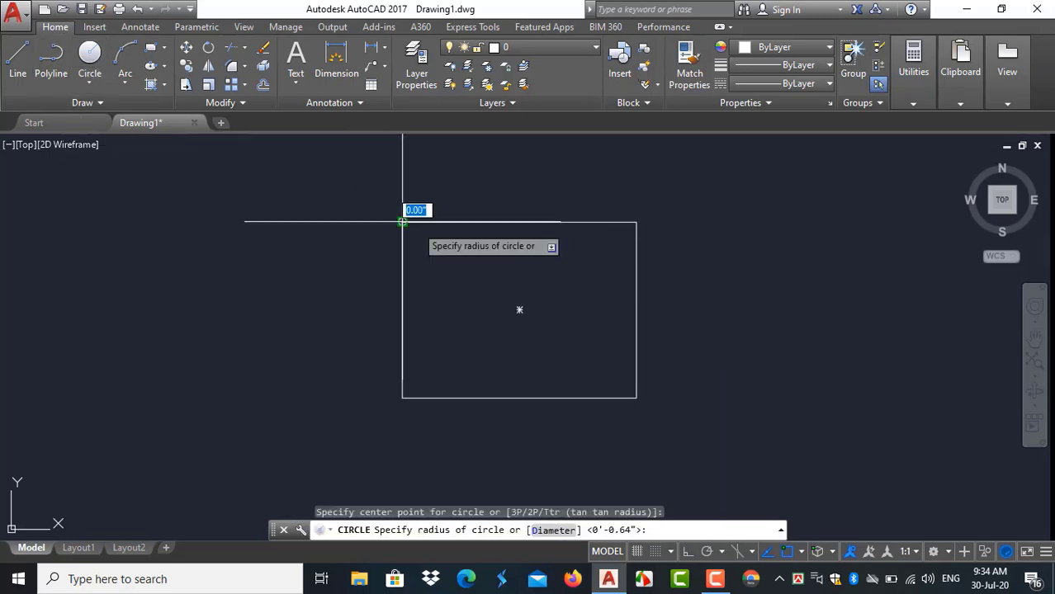
left_click(453, 222)
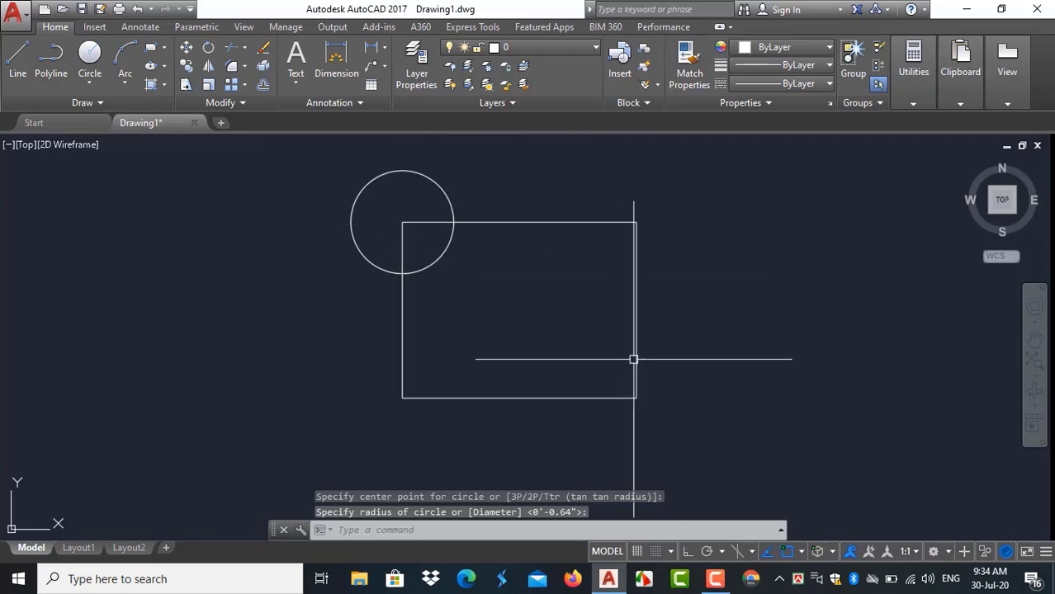
- Check whether the rectangle and the circle select as separate objects, and clear the selection
left_click(636, 329)
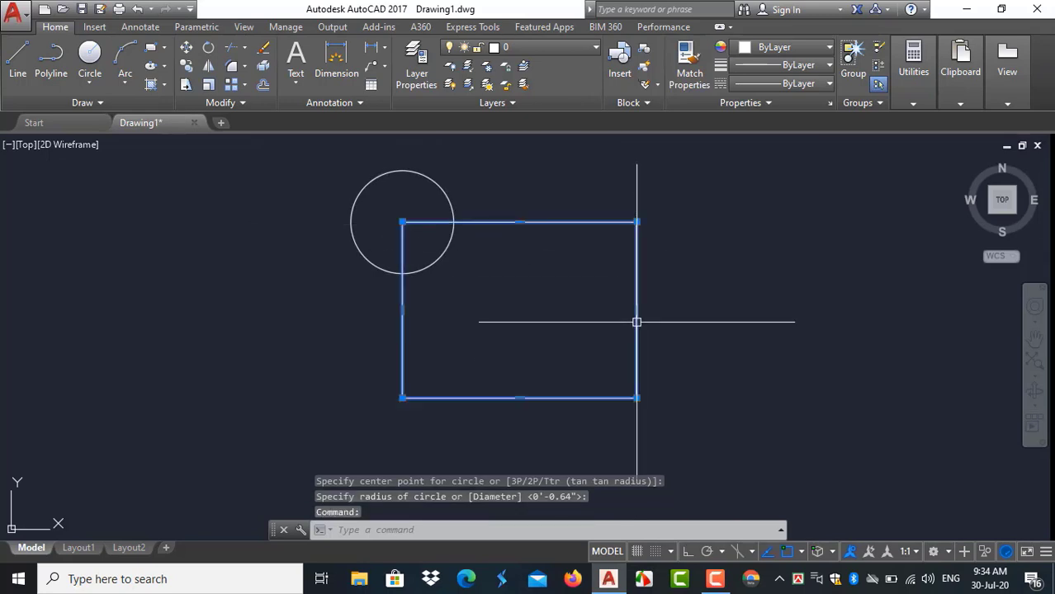
left_click(449, 198)
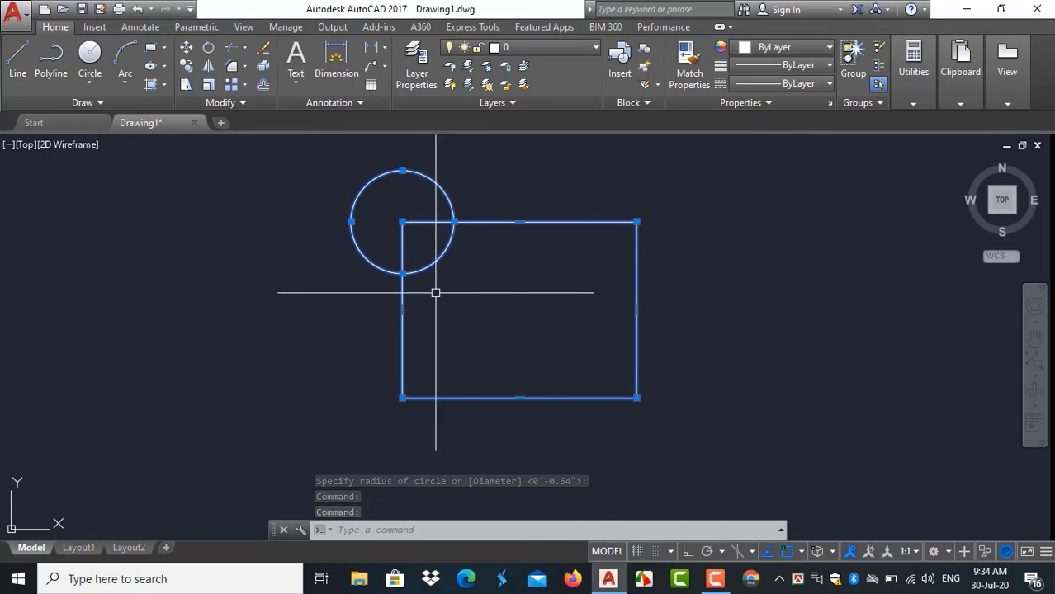
key("Escape")
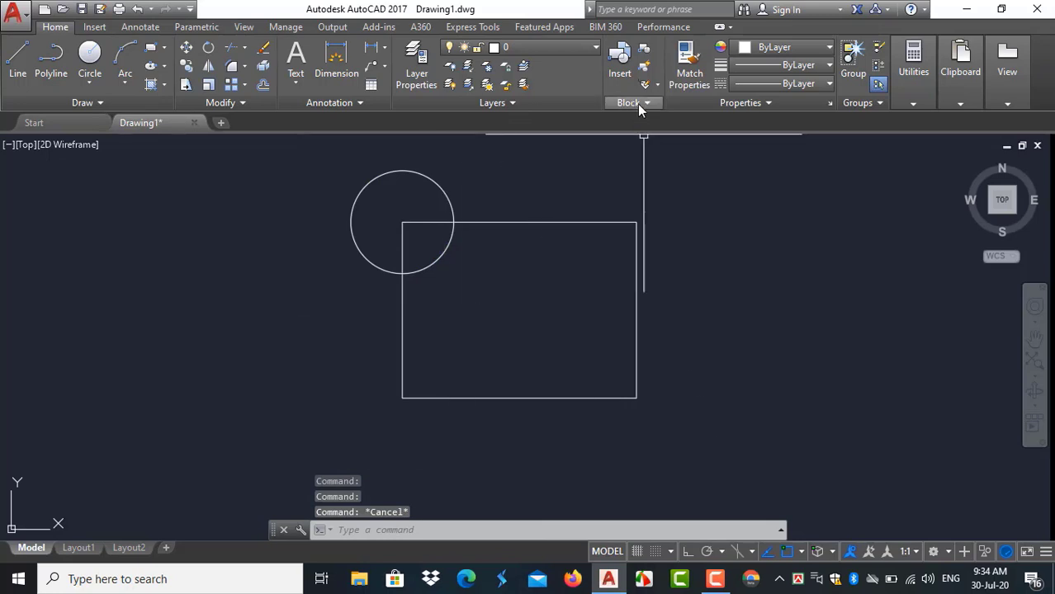
- Start a block definition named abc with its base point at the rectangle's centre
left_click(644, 50)
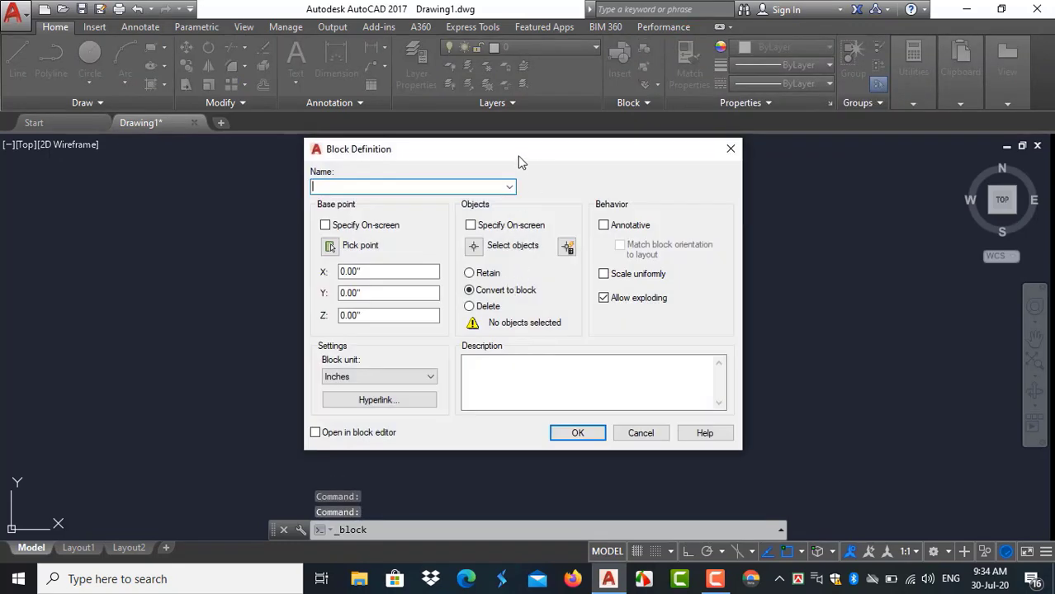
mouse_move(527, 155)
left_mouse_down()
mouse_move(520, 175)
mouse_move(524, 146)
left_mouse_up()
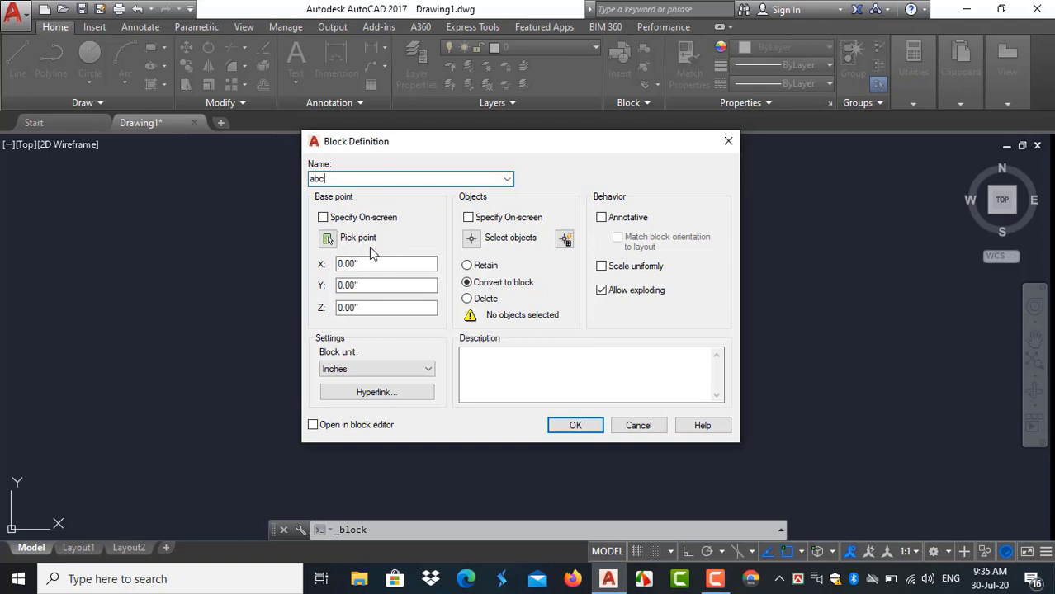
left_click(328, 238)
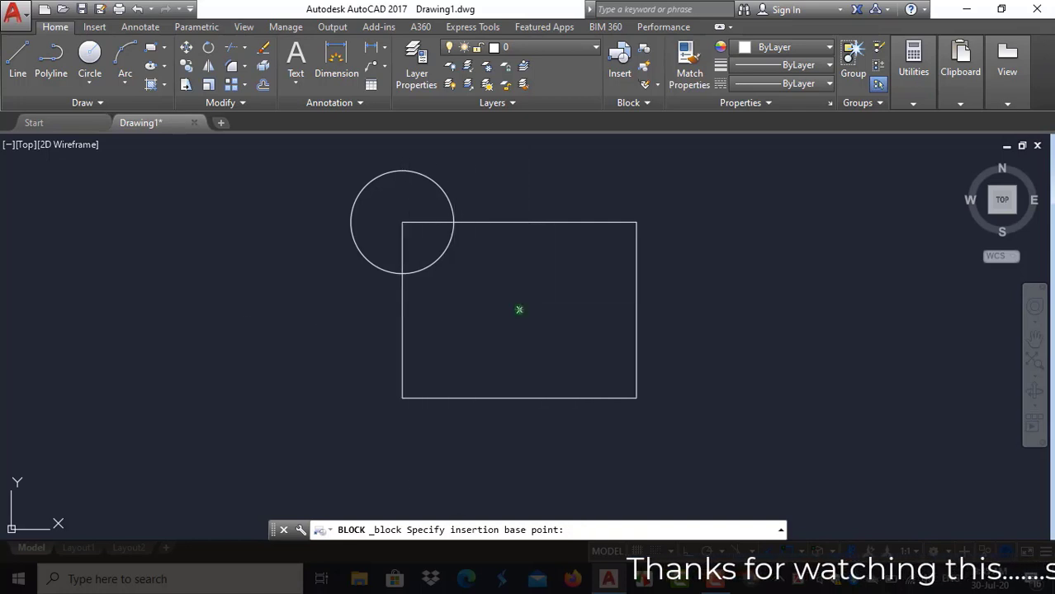
left_click(519, 310)
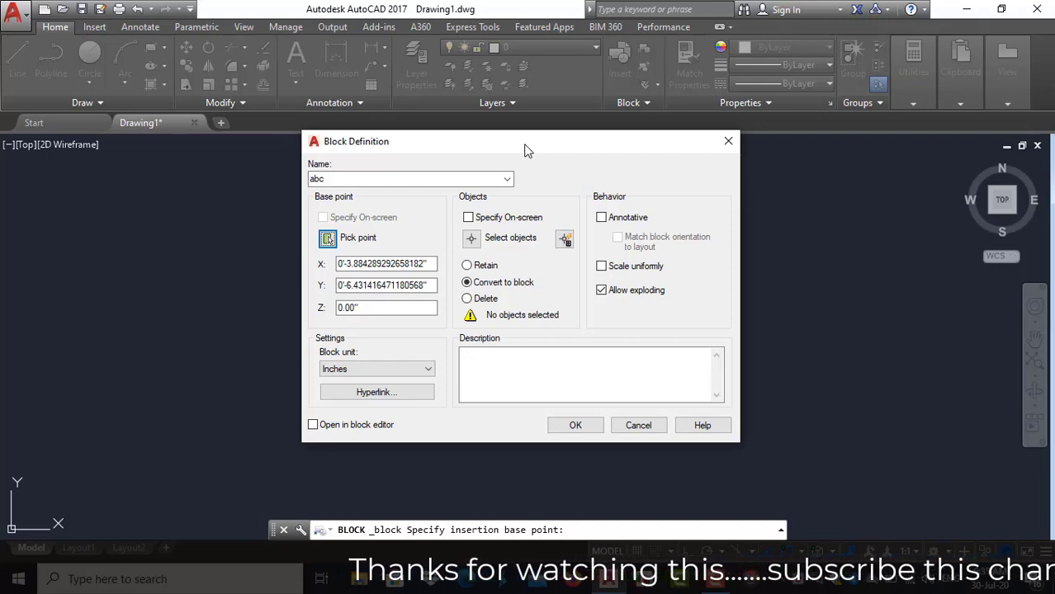
mouse_move(527, 150)
left_mouse_down()
mouse_move(542, 193)
mouse_move(548, 164)
mouse_move(522, 167)
left_mouse_up()
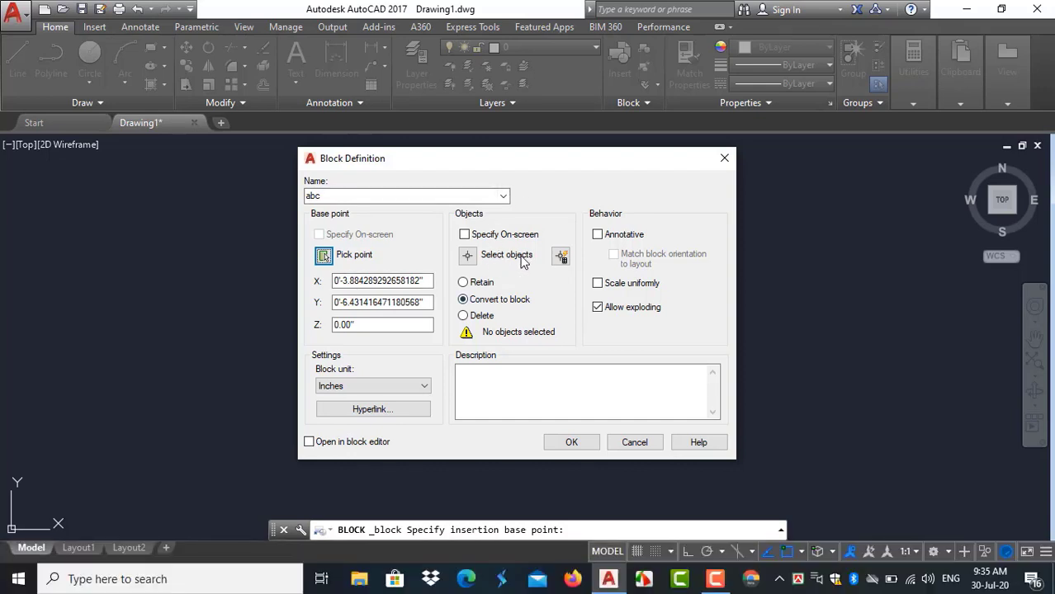
- Choose both the circle and the rectangle as the objects of block abc
left_click(468, 257)
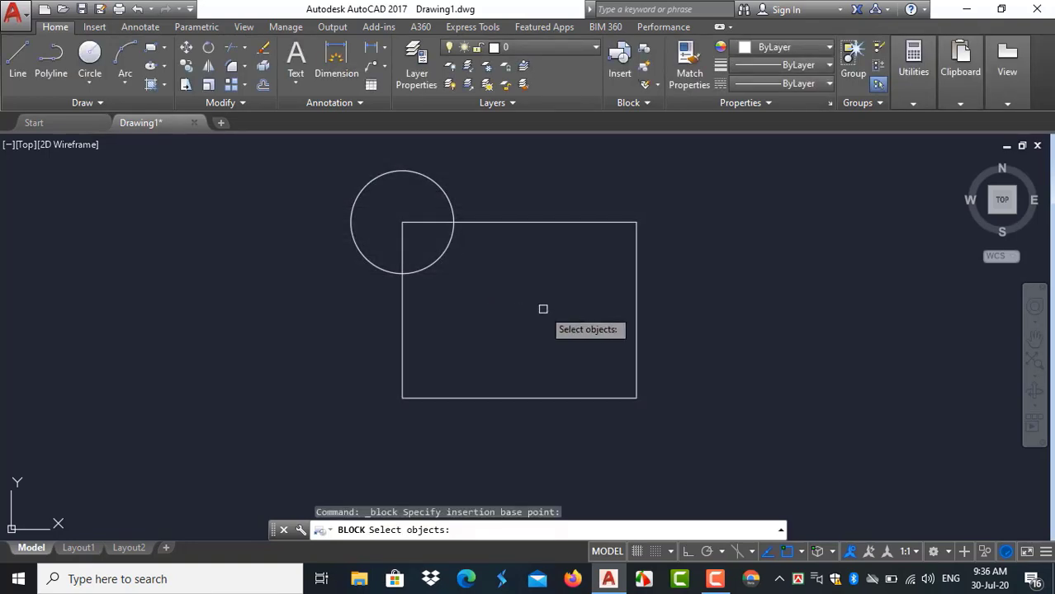
left_click(539, 345)
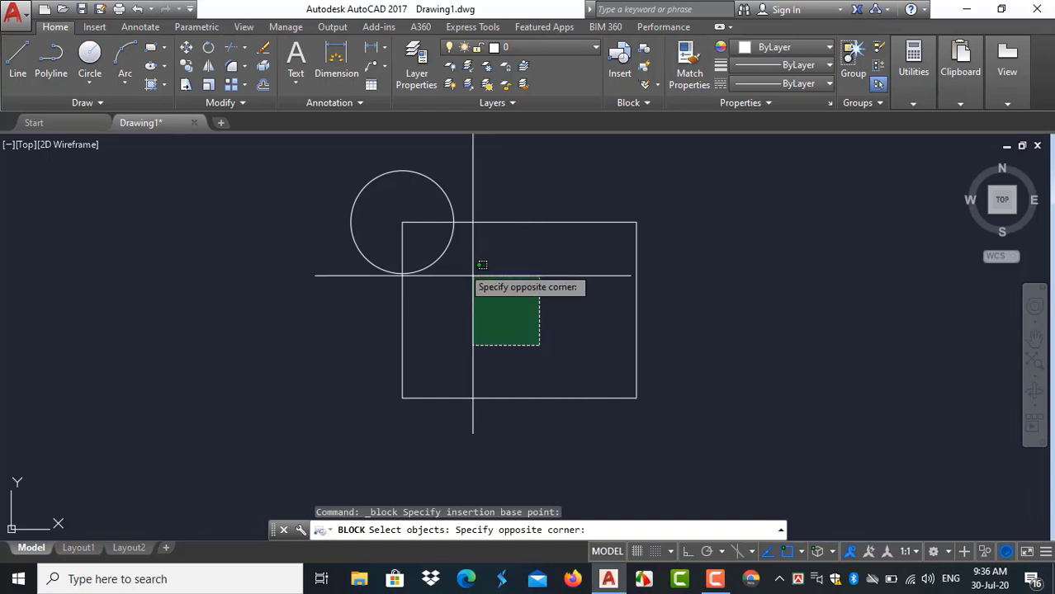
left_click(350, 188)
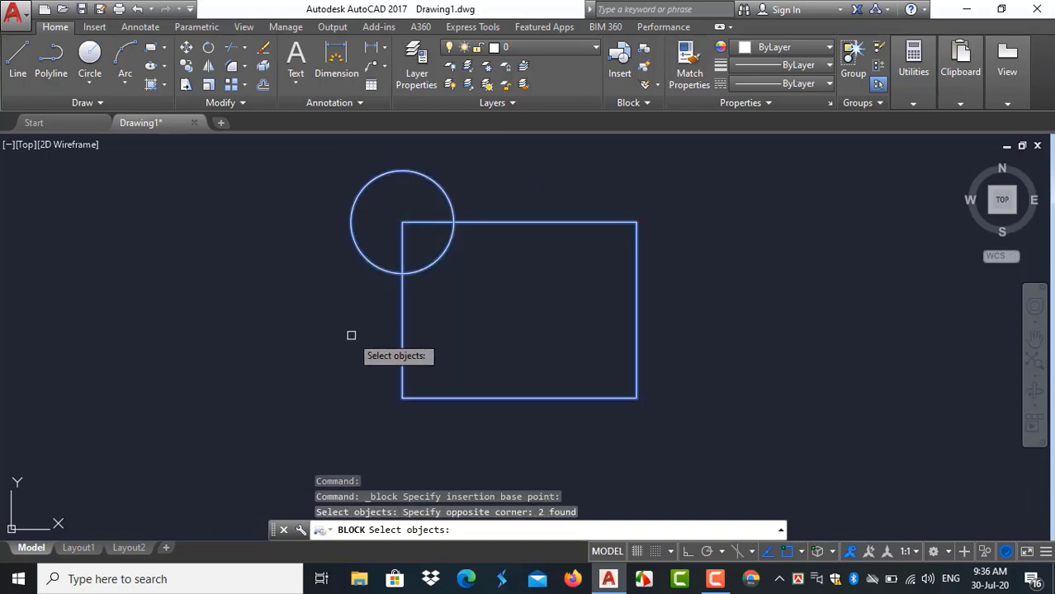
key("Return")
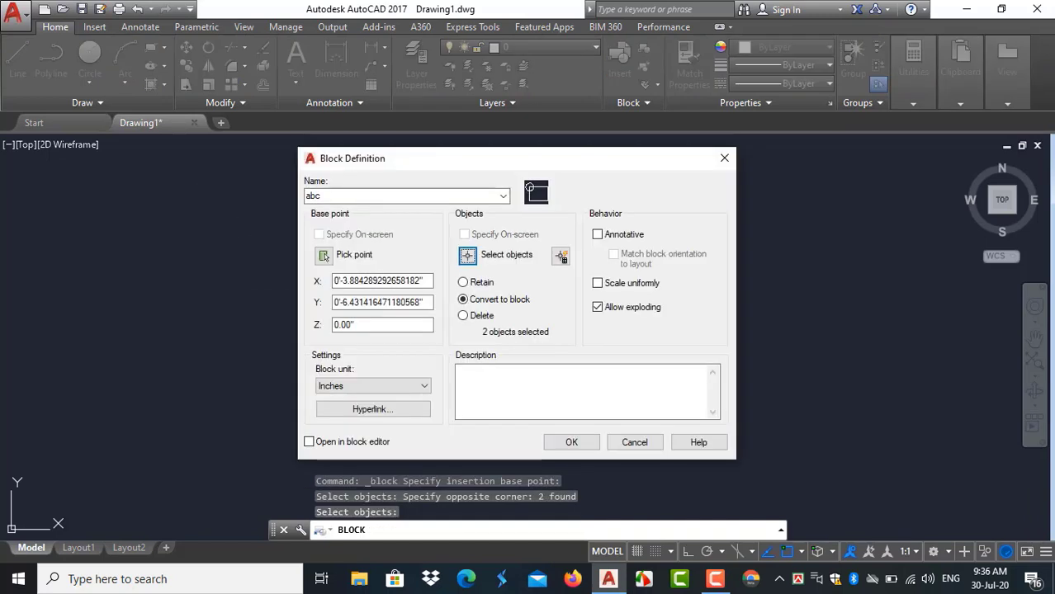
left_click_drag(518, 162, 520, 156)
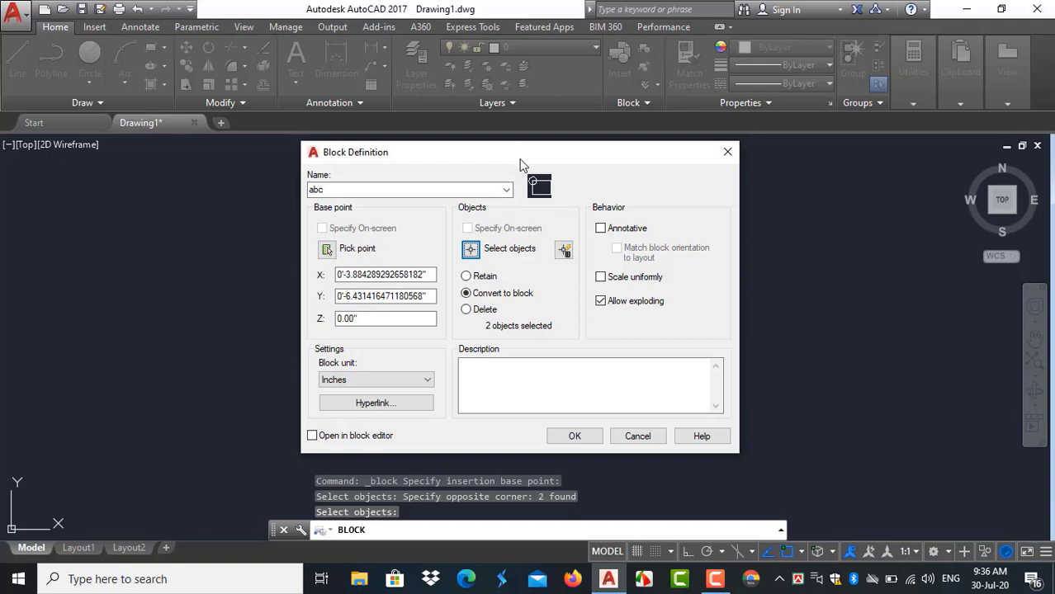
left_click_drag(517, 154, 520, 160)
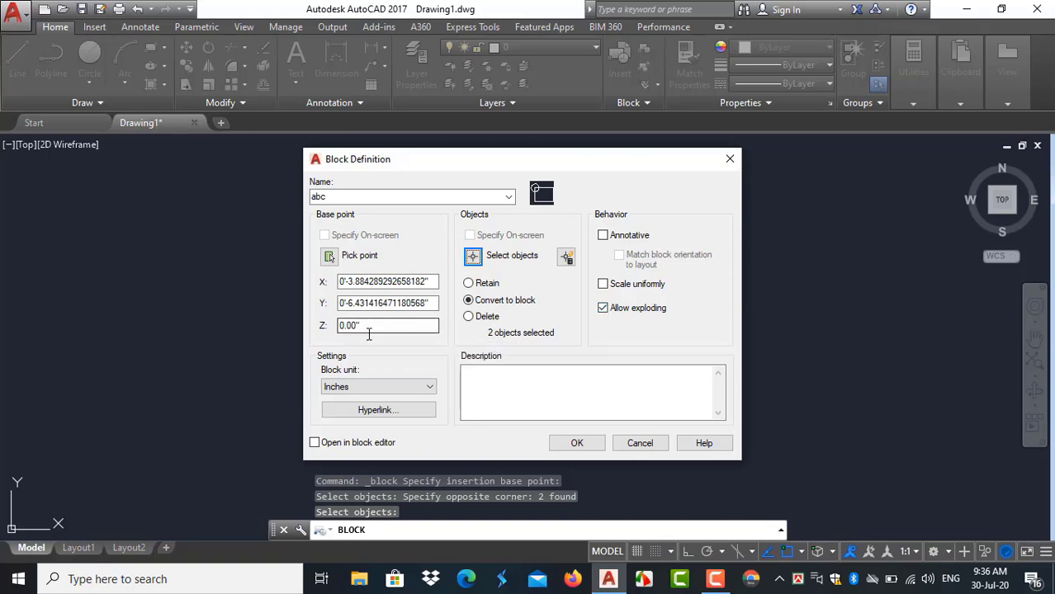
- Keep Inches as the block unit and create block abc with the objects converted to a block
left_click(432, 391)
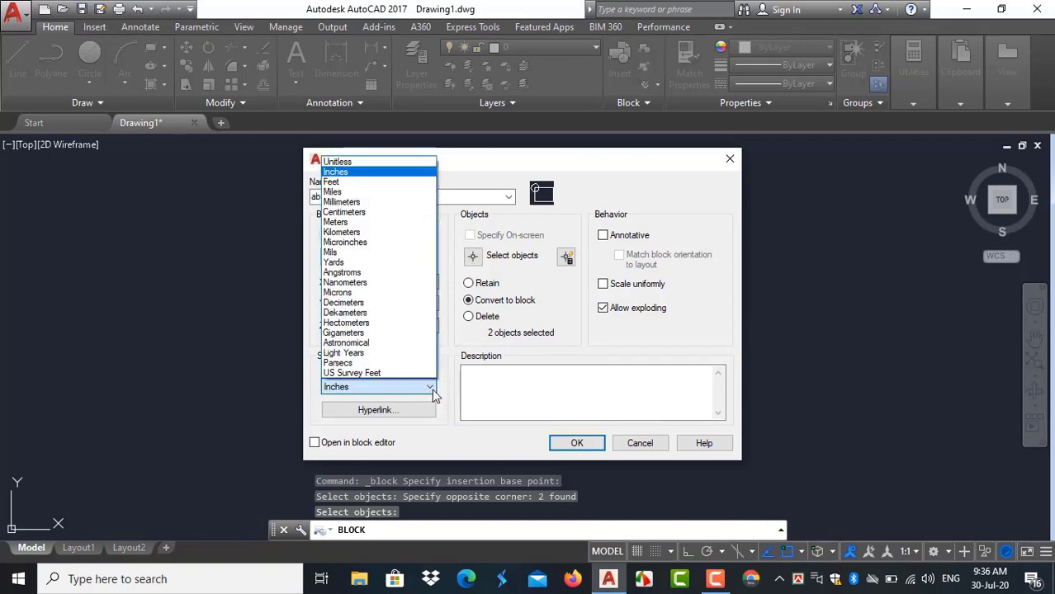
left_click(379, 172)
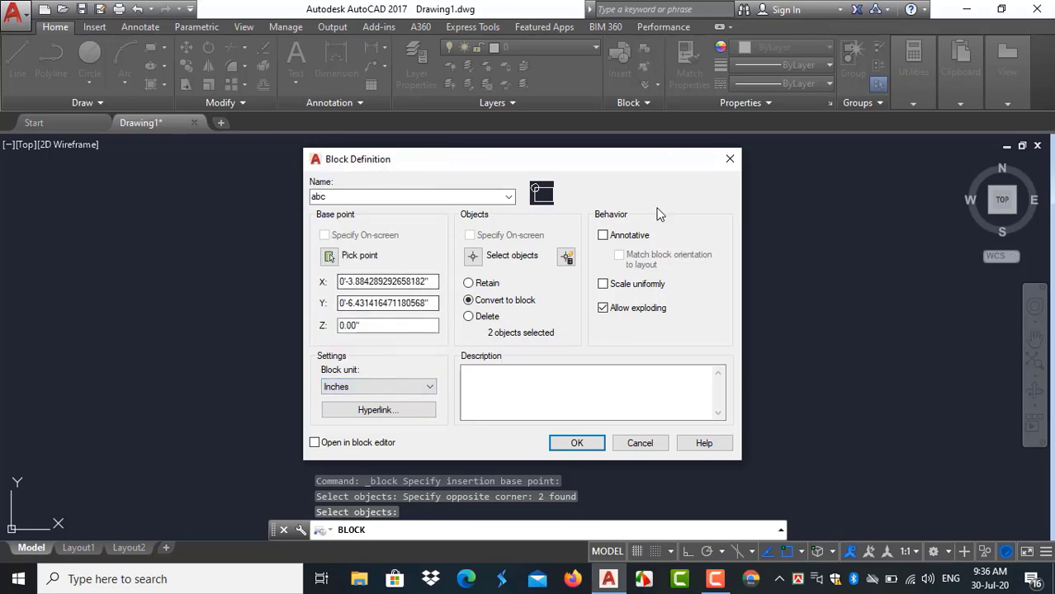
left_click_drag(522, 170, 520, 164)
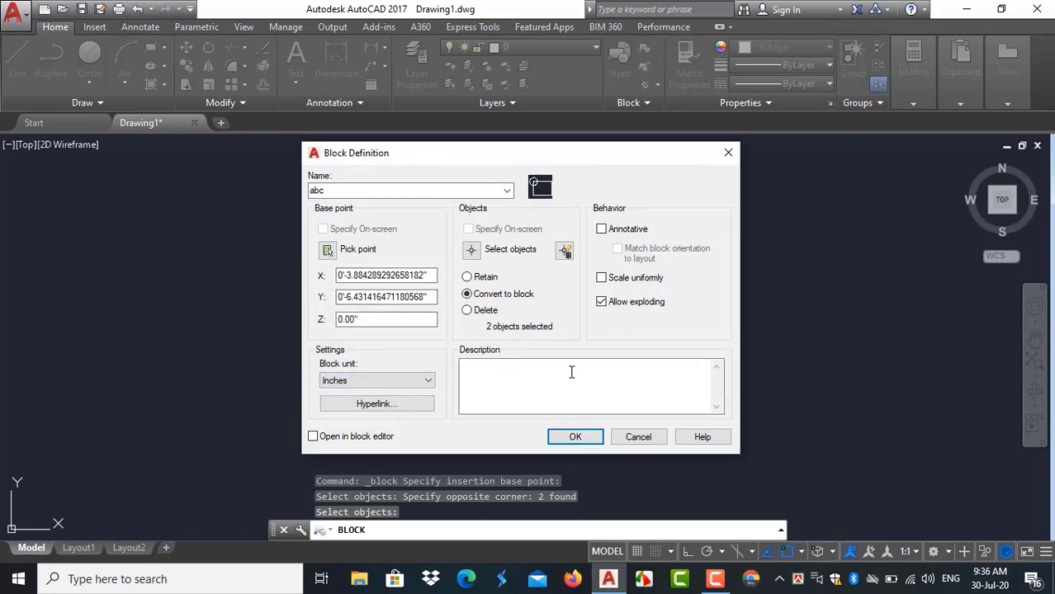
left_click(575, 437)
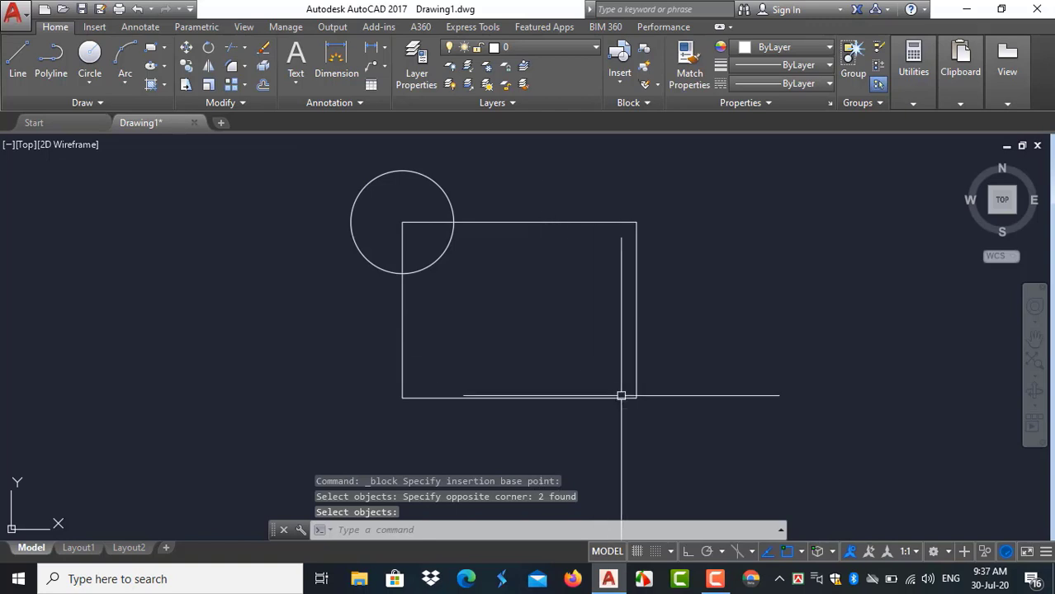
- Erase the converted circle-and-rectangle block from the drawing
left_click(694, 433)
left_click(286, 153)
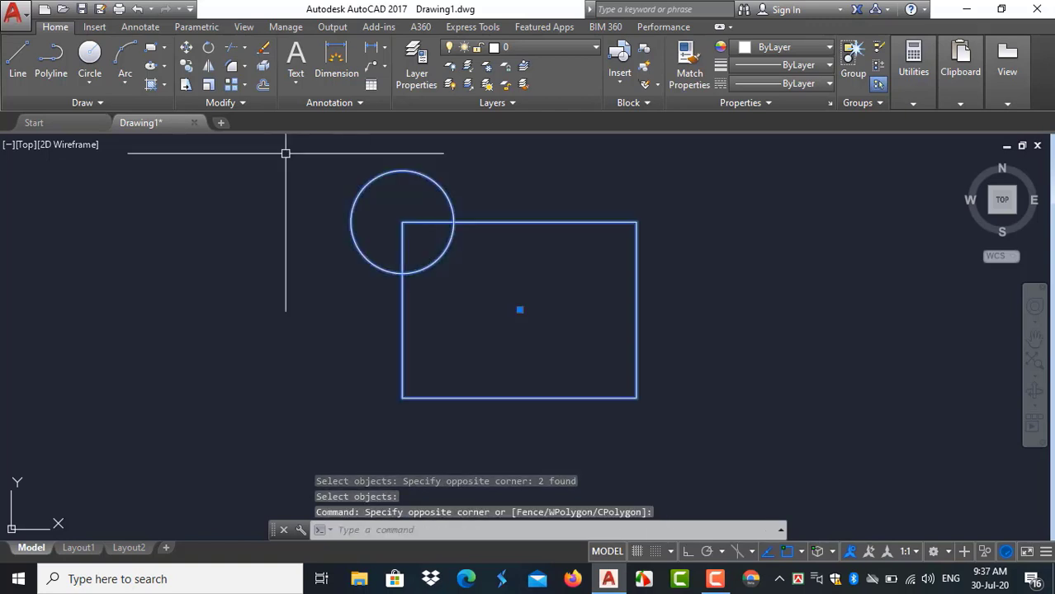
key("Delete")
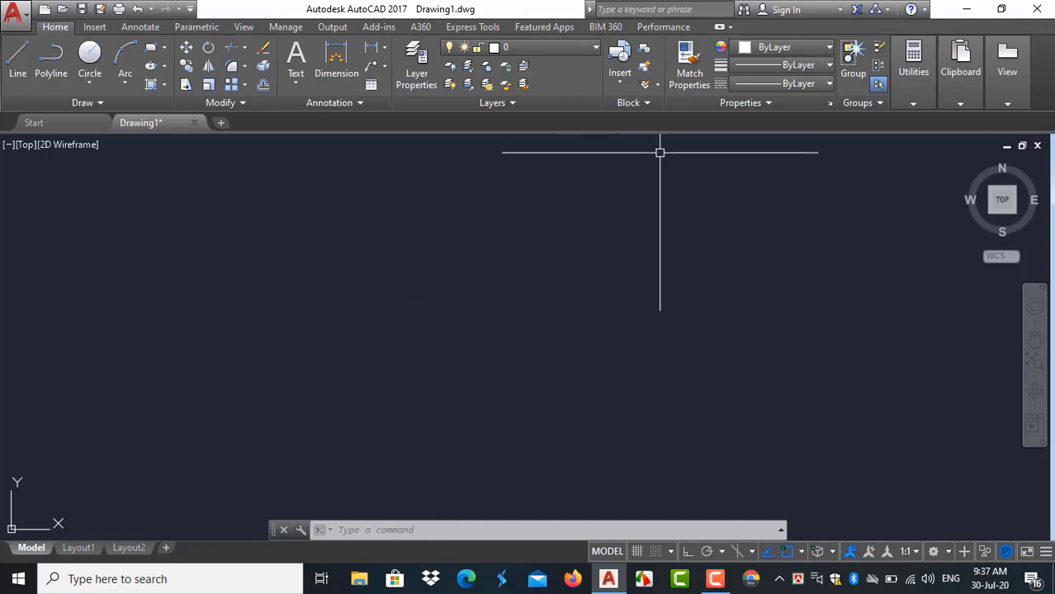
- Insert two instances of block abc side by side in the drawing
left_click(620, 82)
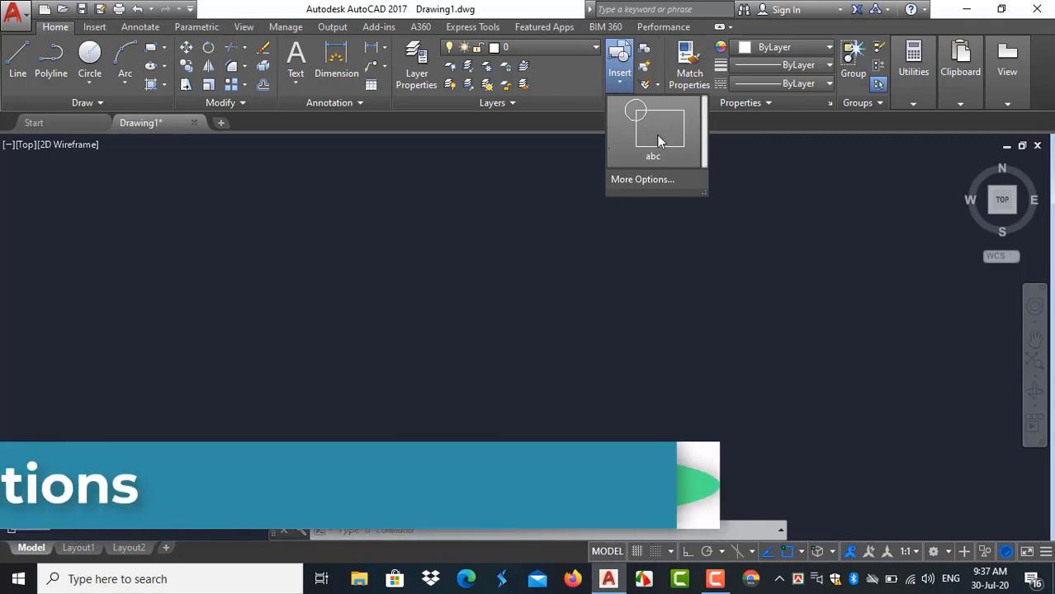
left_click(658, 141)
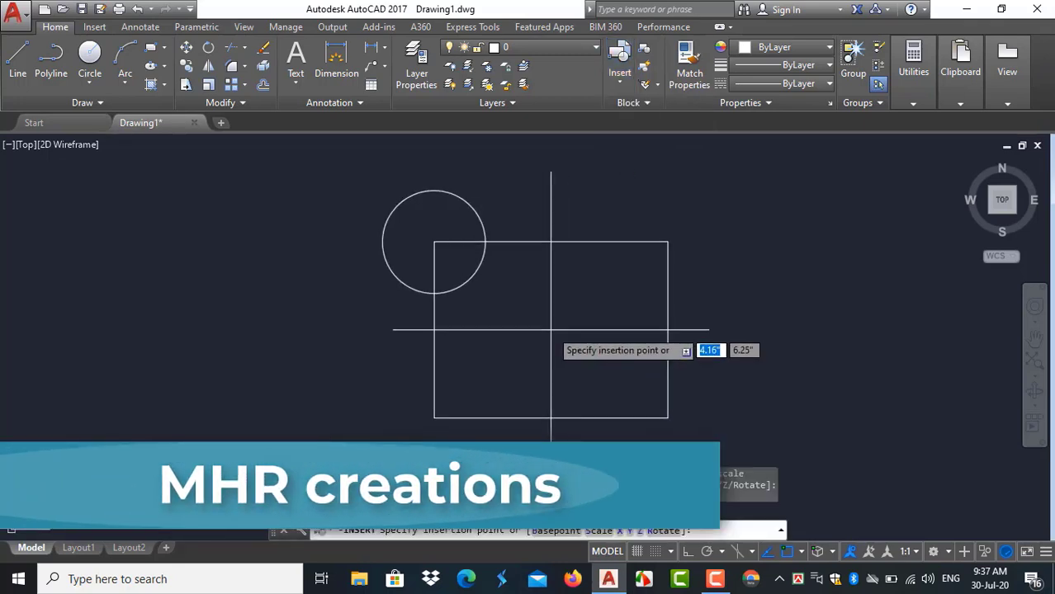
left_click(186, 337)
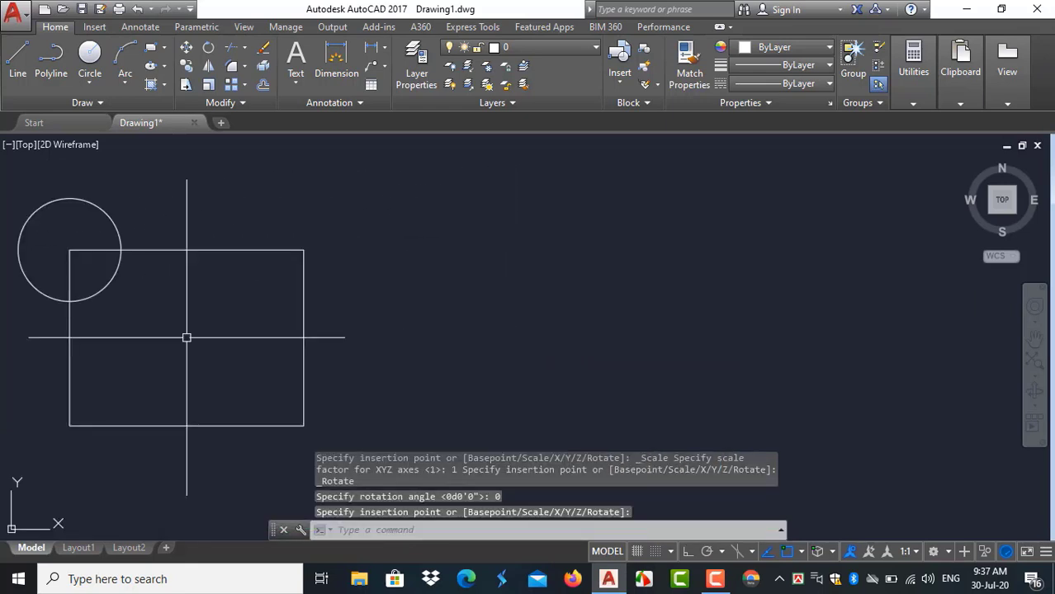
left_click(619, 66)
left_click(657, 129)
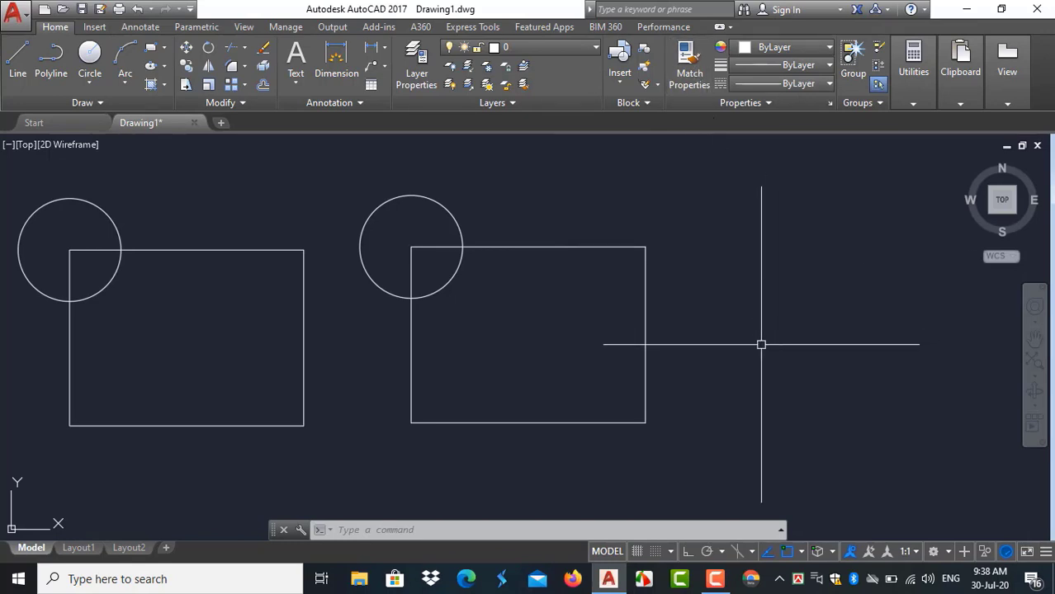
- Draw a single nearly horizontal line in the empty area beyond the second block and choose red as its colour
middle_click_drag(760, 341, 262, 342)
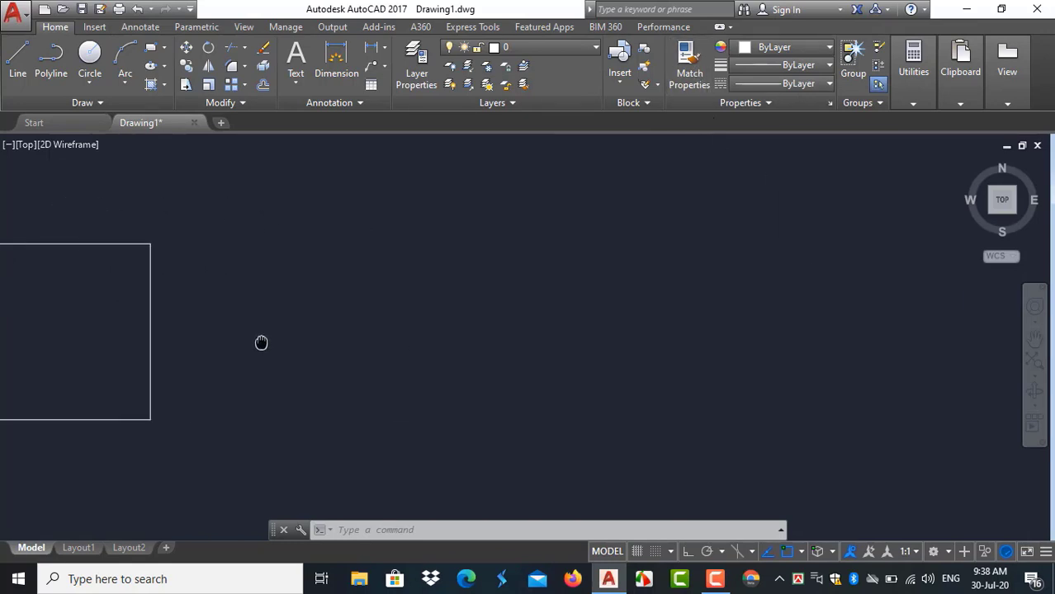
left_click(25, 76)
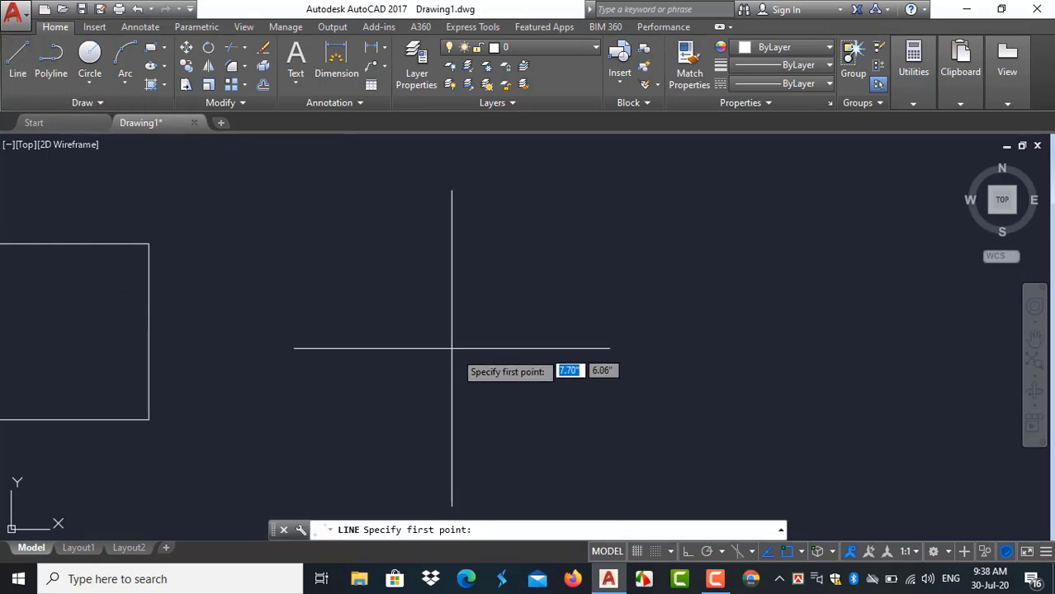
left_click(378, 347)
left_click(804, 348)
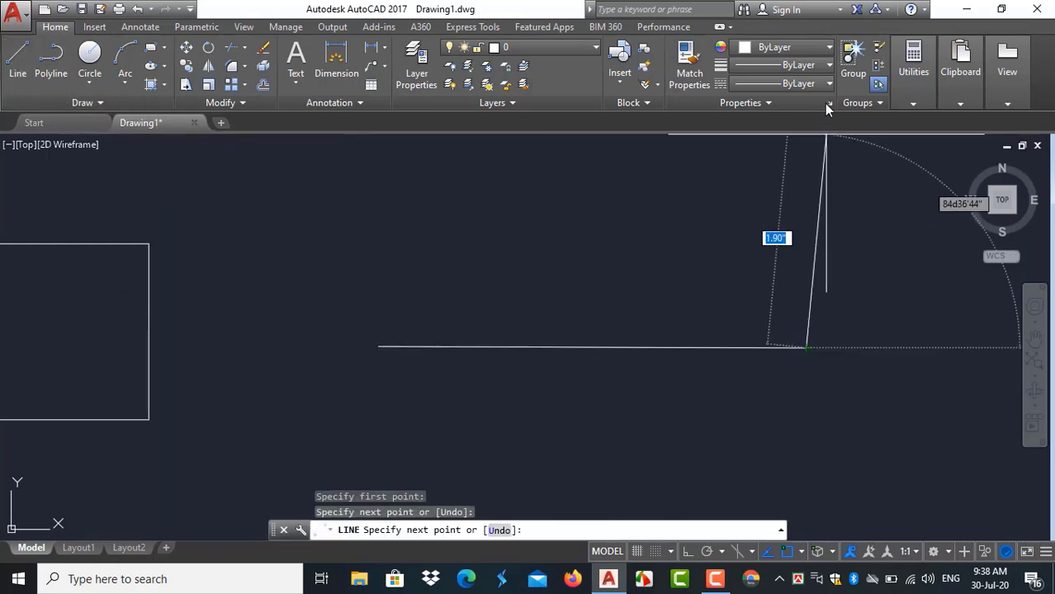
key("Return")
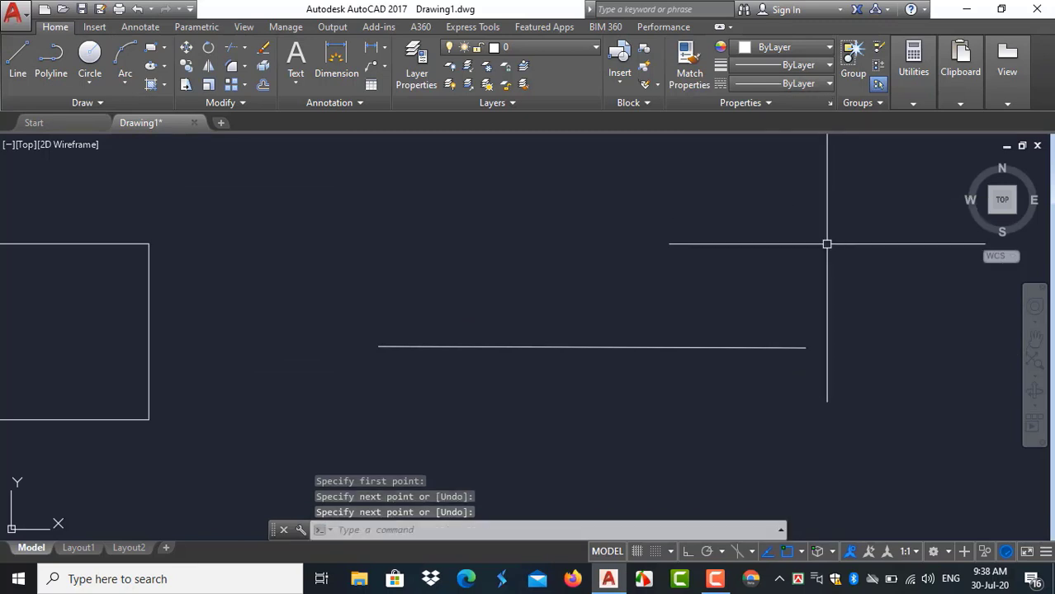
left_click(828, 49)
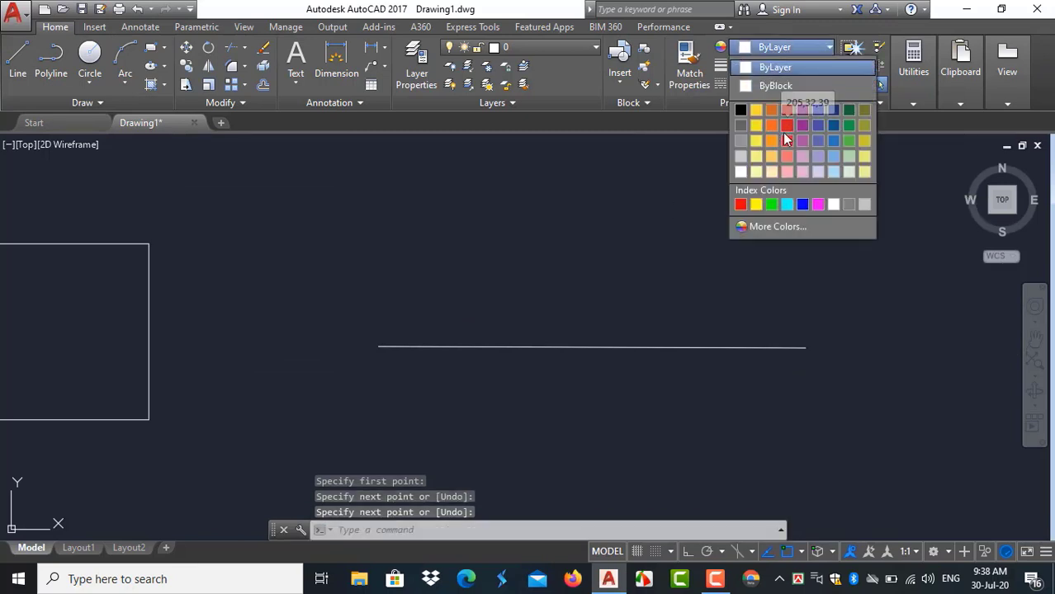
left_click(785, 135)
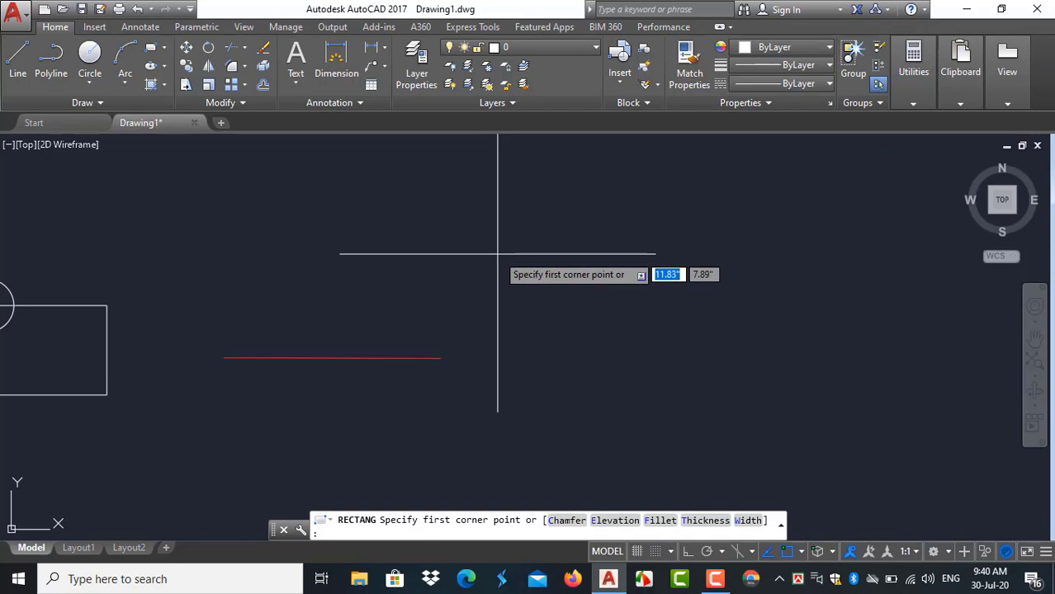
- Draw a rectangle in the empty area to the right of the red line
left_click(496, 255)
left_click(789, 417)
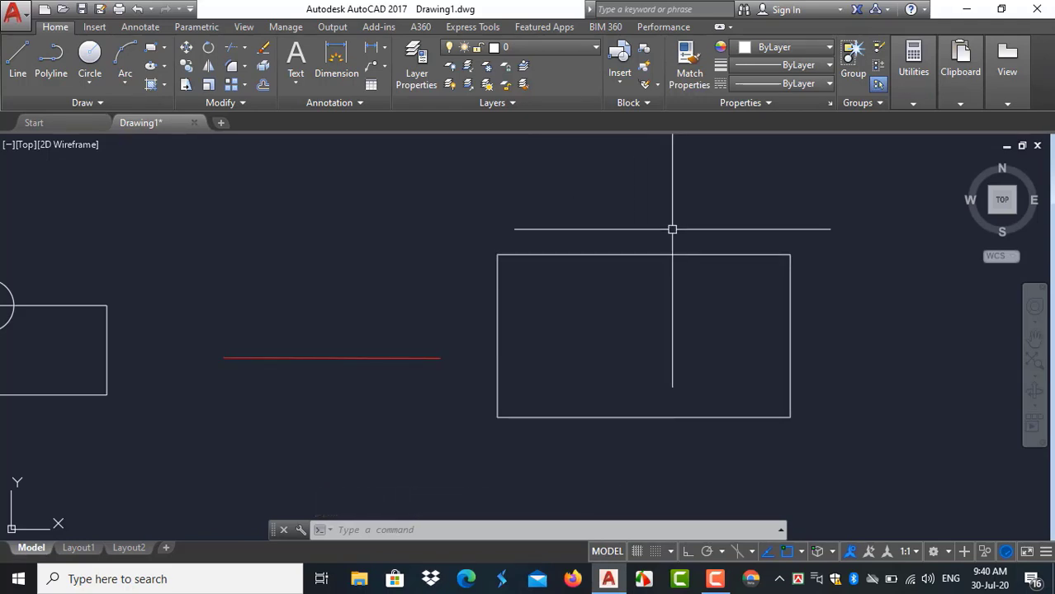
- Match the properties of the red line onto the white rectangle beside it
left_click(692, 76)
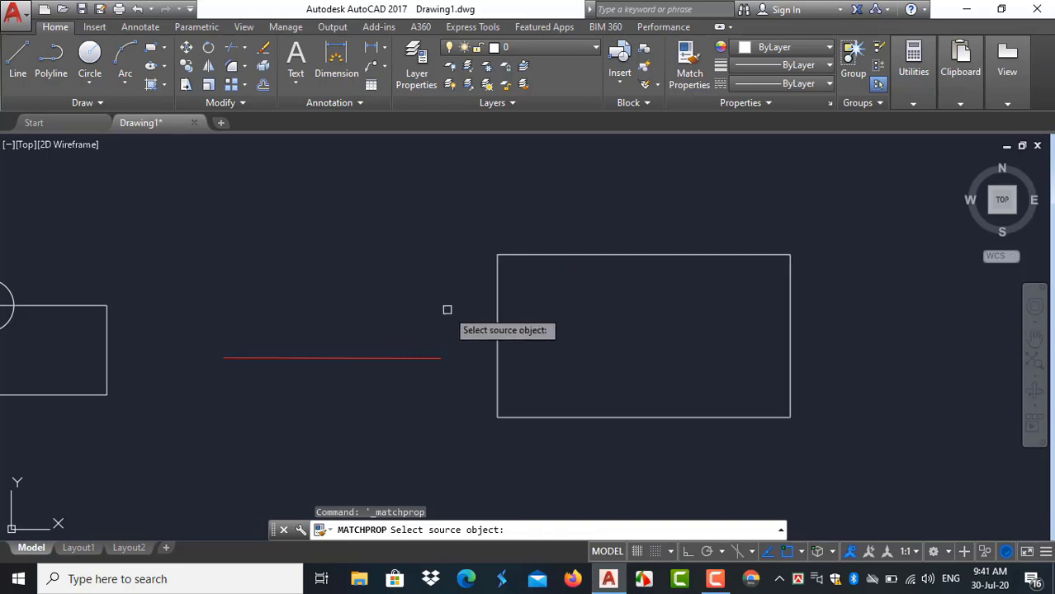
left_click(360, 357)
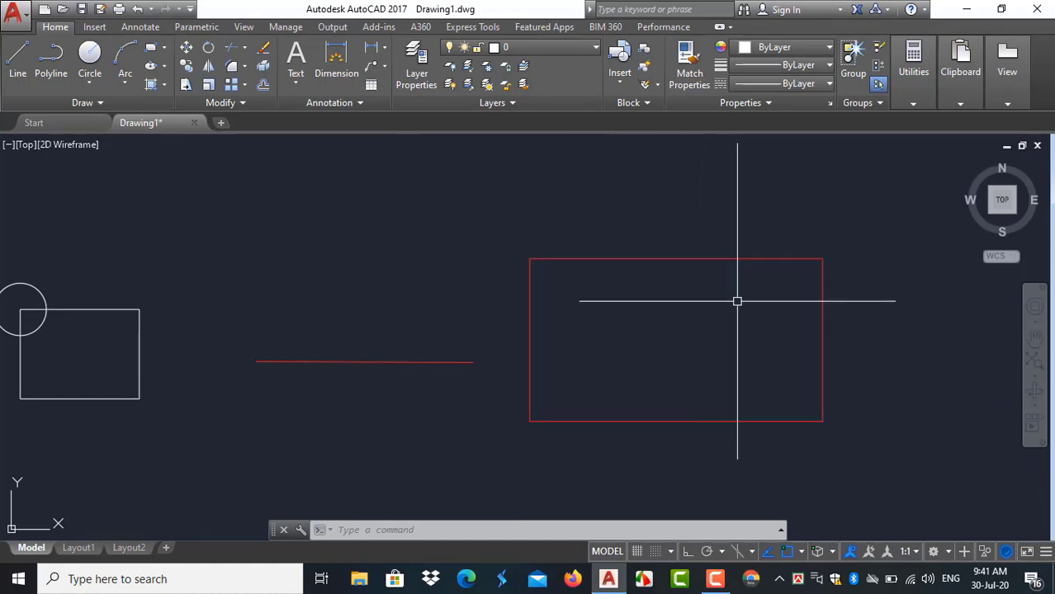
middle_click_drag(896, 350, 474, 369)
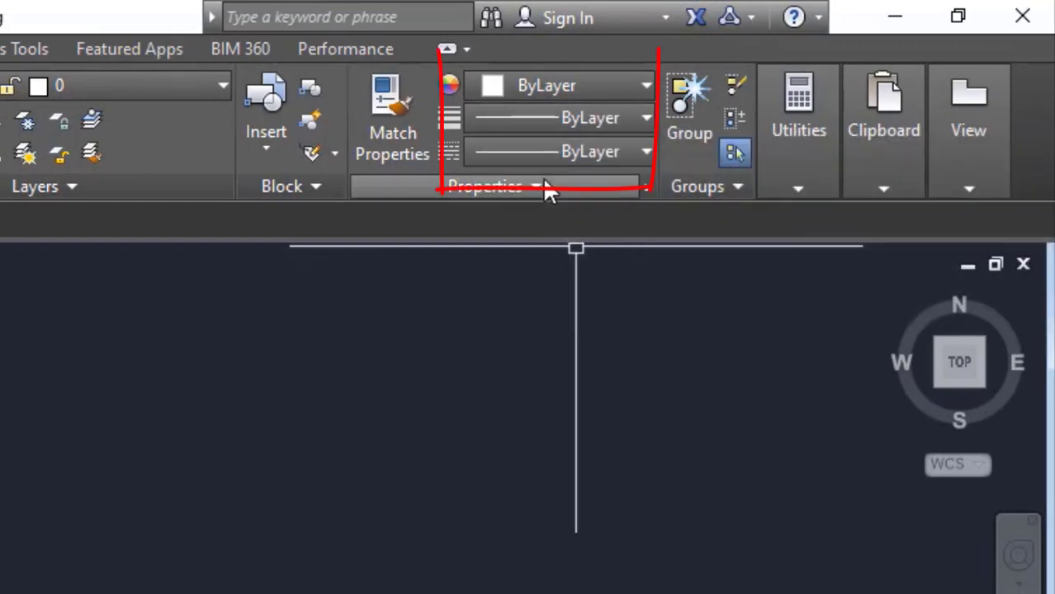
- Review the object colour choices, keeping ByLayer, and examine the range of available lineweights
left_click(641, 85)
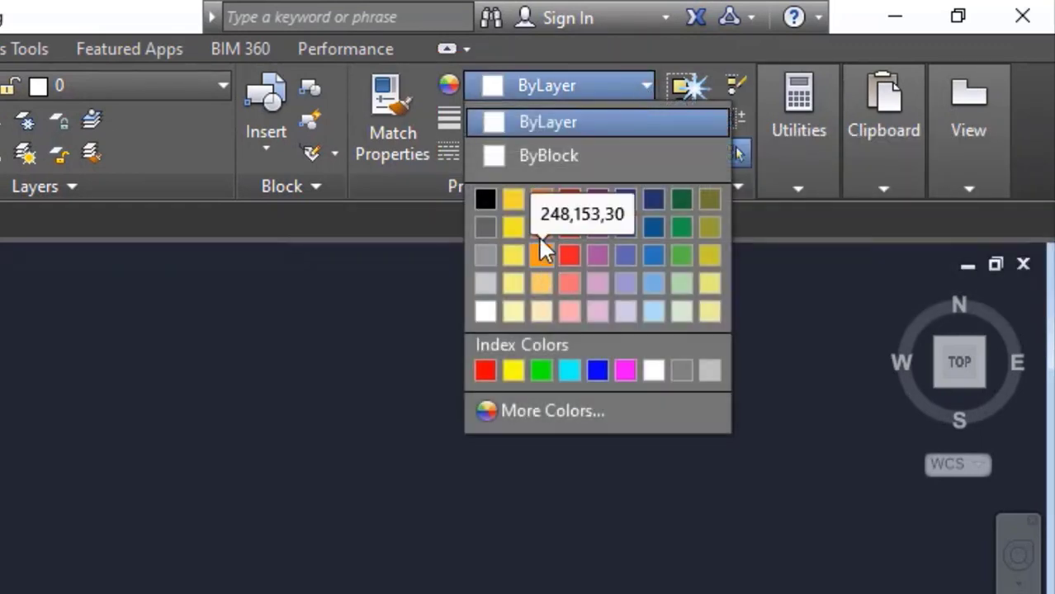
left_click(542, 124)
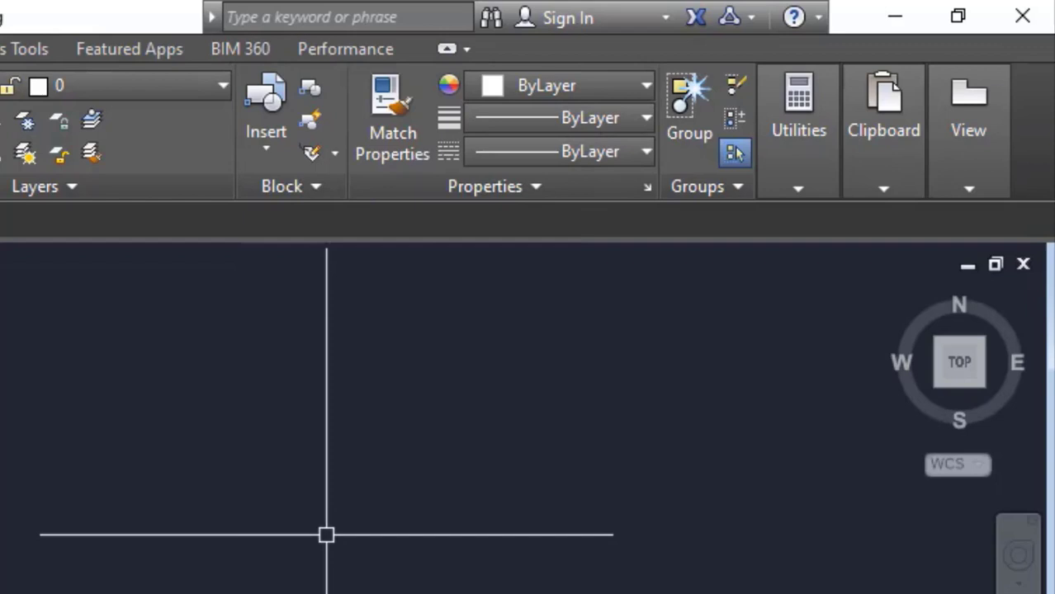
left_click(629, 123)
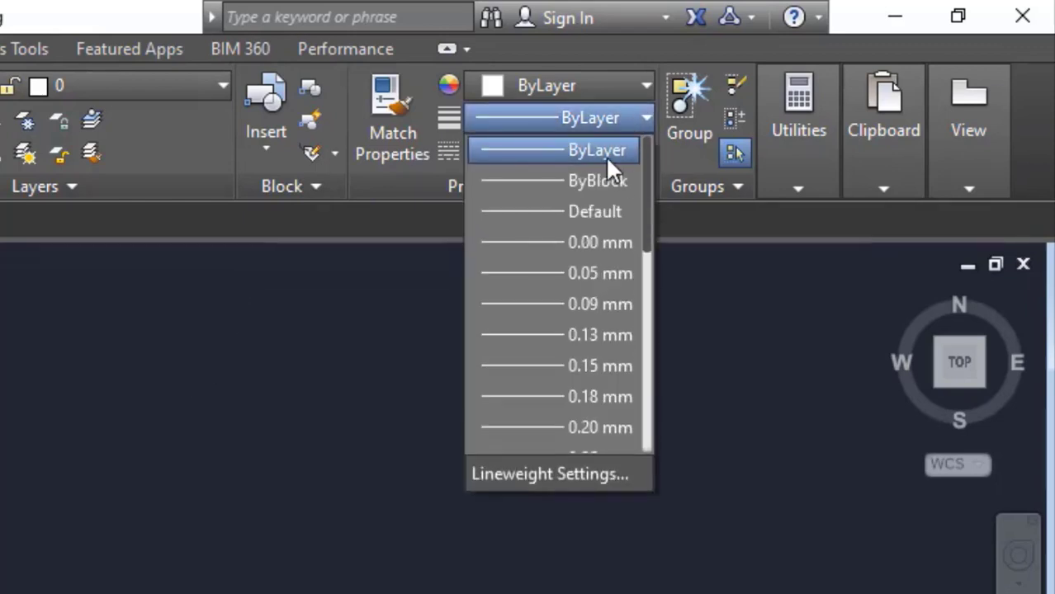
scroll(569, 293, "down", 6)
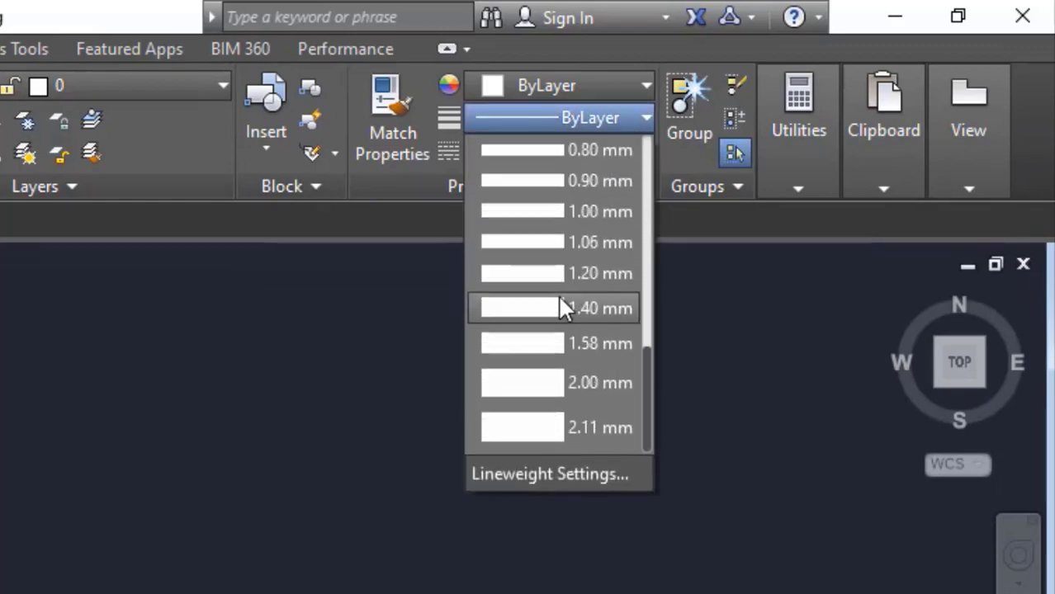
scroll(588, 388, "up", 6)
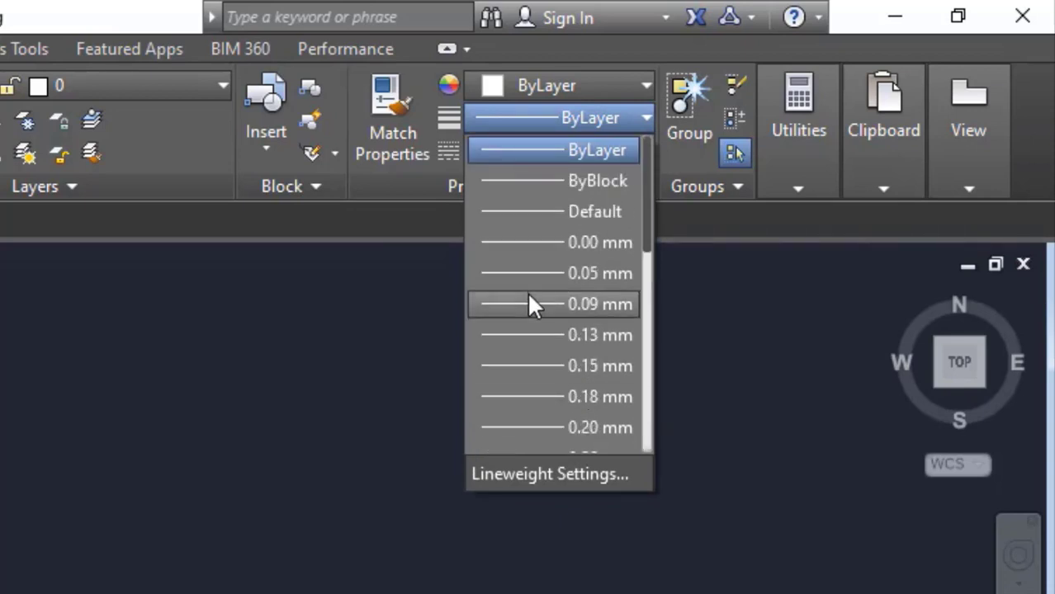
scroll(558, 294, "down", 6)
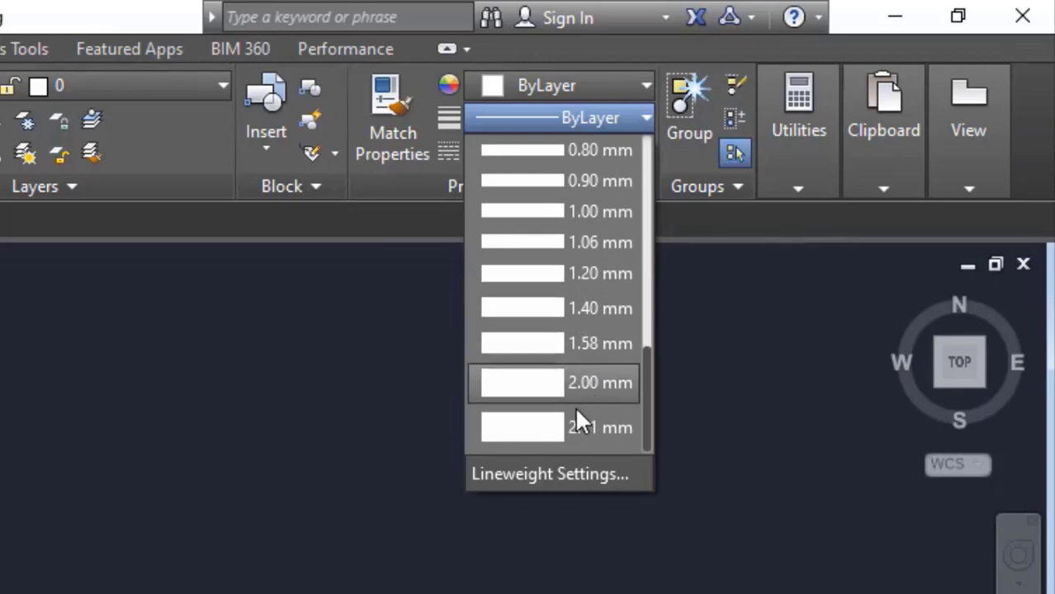
scroll(558, 359, "up", 6)
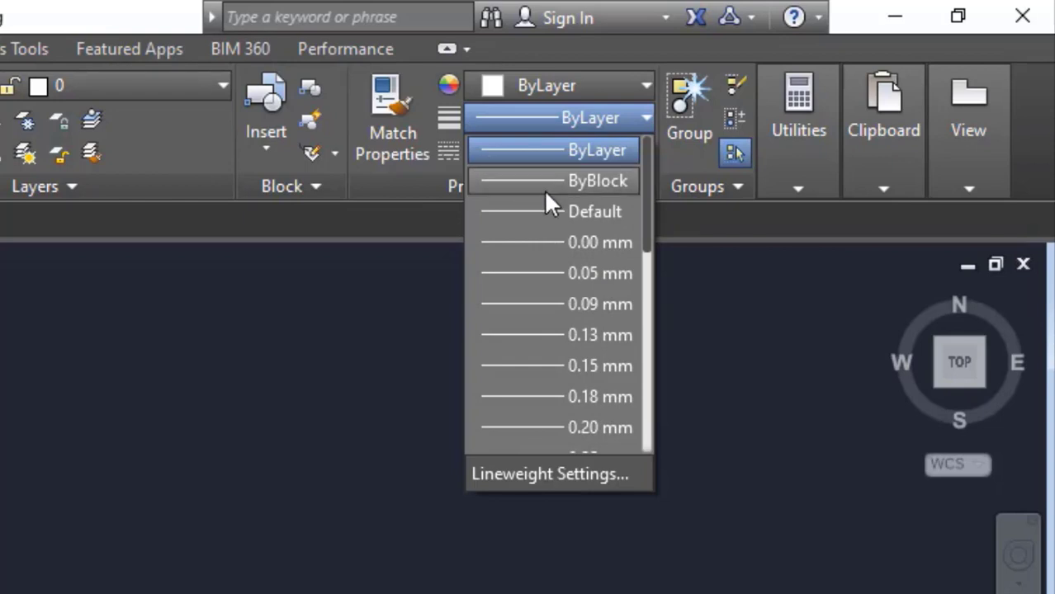
left_click(643, 115)
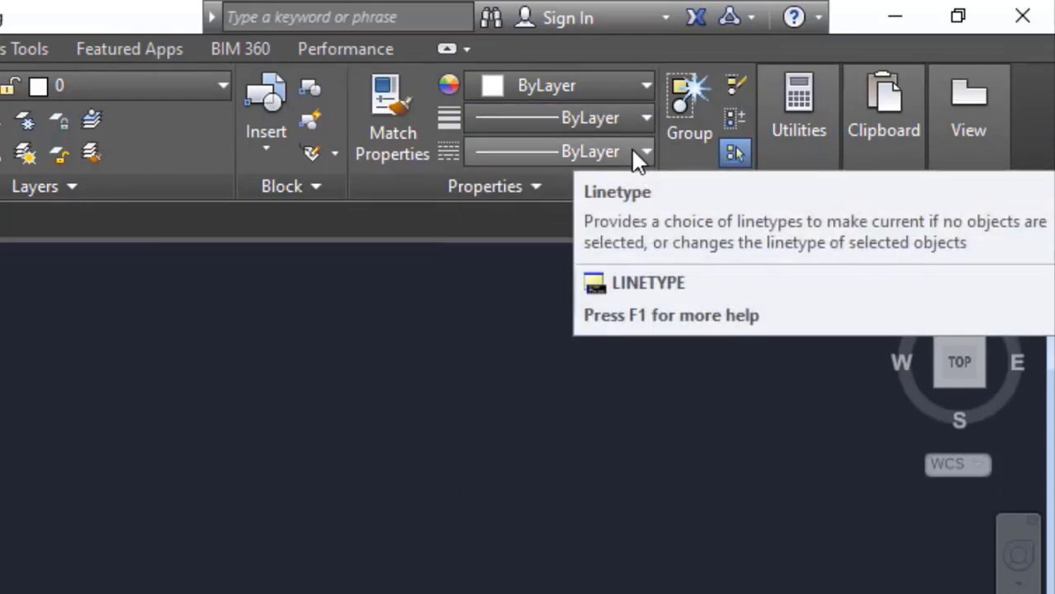
- Examine the linetypes available for loading from acad.lin in the Linetype Manager, without loading any
left_click(642, 151)
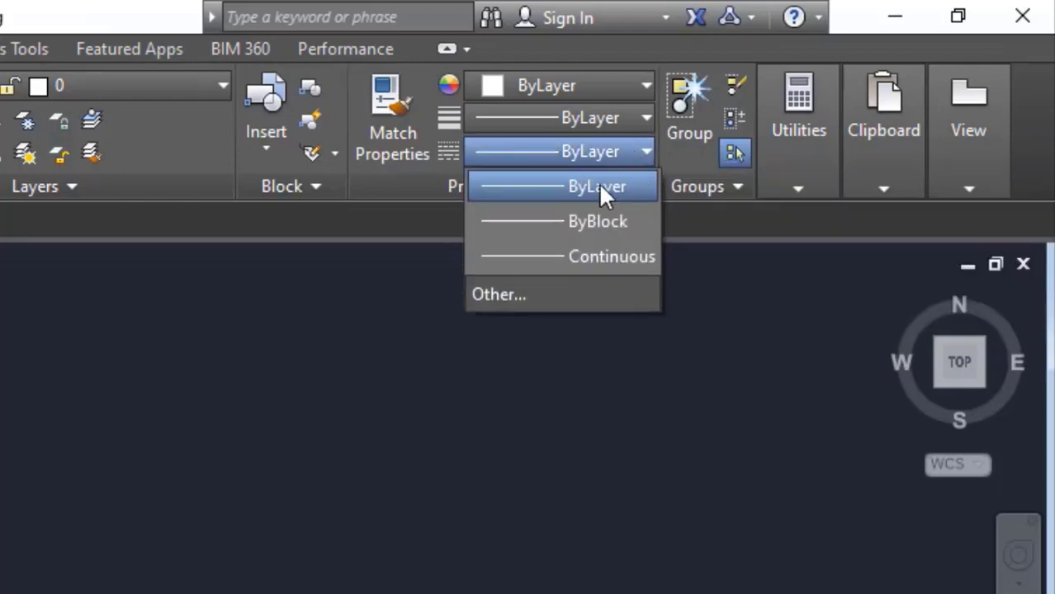
left_click(530, 294)
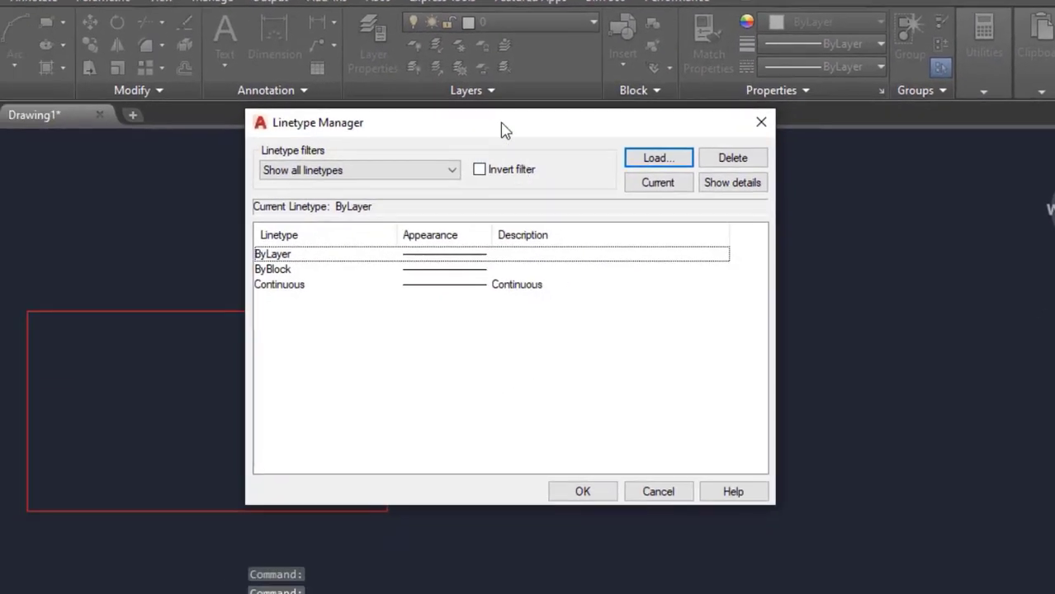
mouse_move(505, 130)
left_mouse_down()
mouse_move(545, 144)
mouse_move(513, 132)
left_mouse_up()
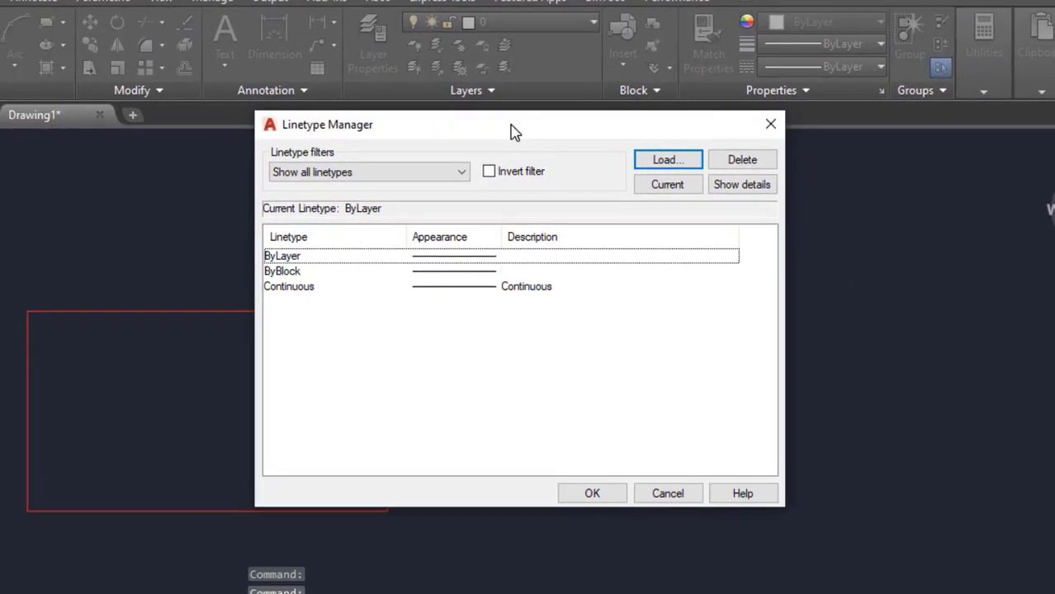
left_click(665, 160)
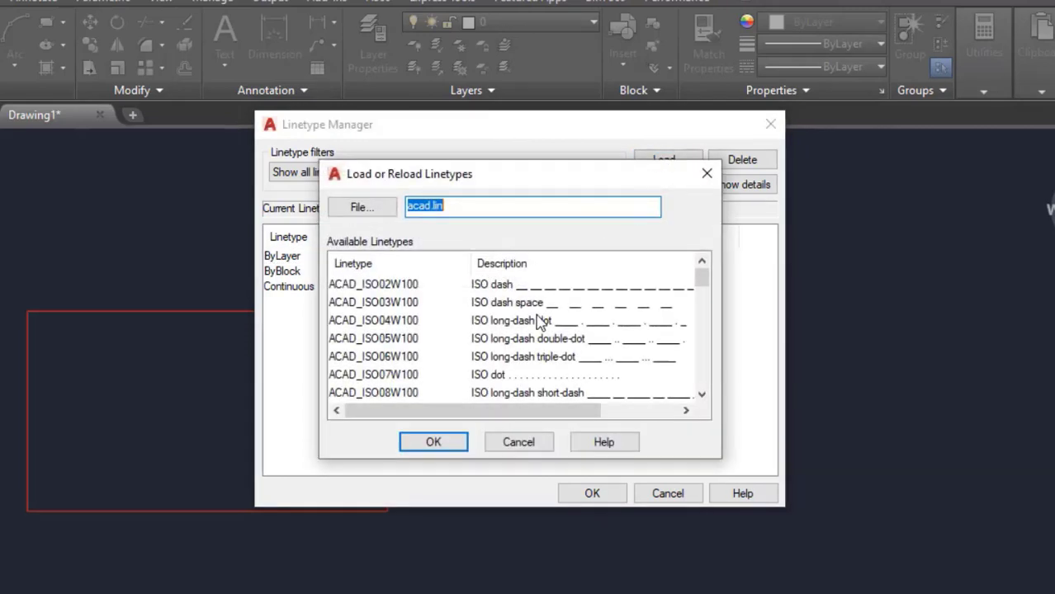
scroll(538, 322, "down", 13)
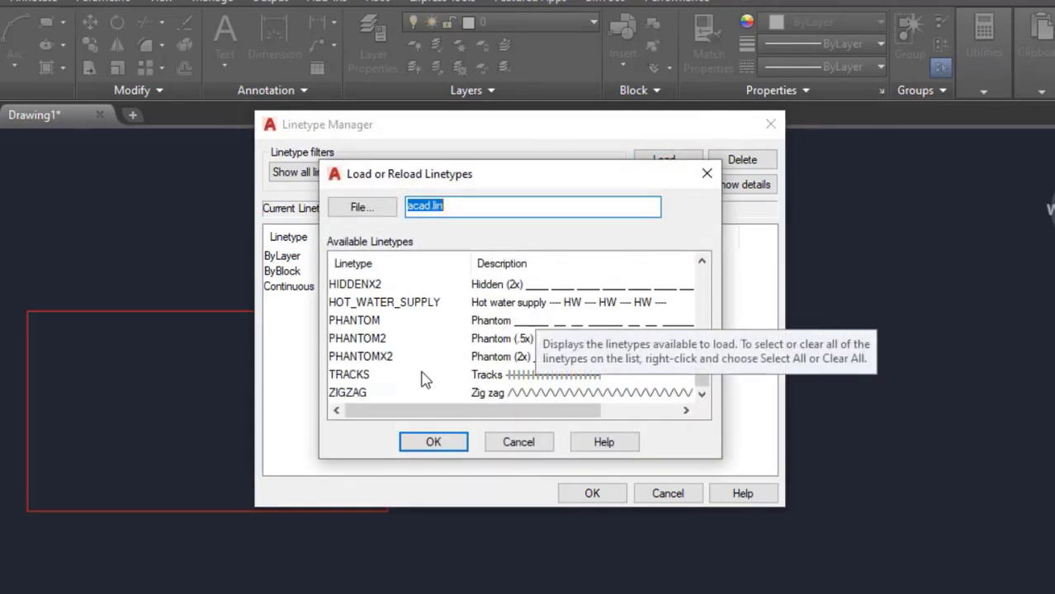
left_click(706, 174)
left_click(593, 464)
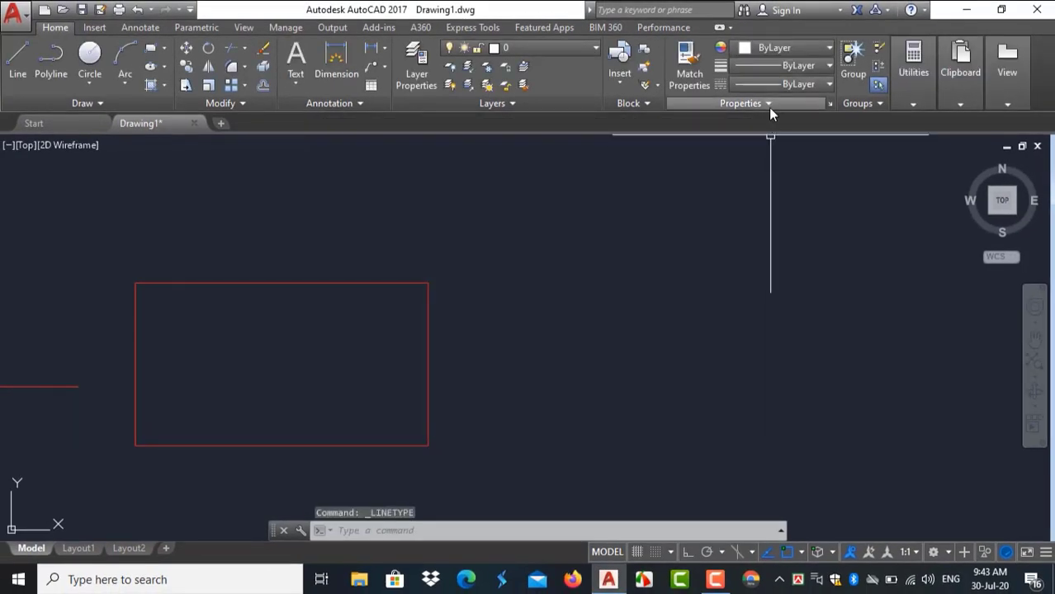
left_click(769, 105)
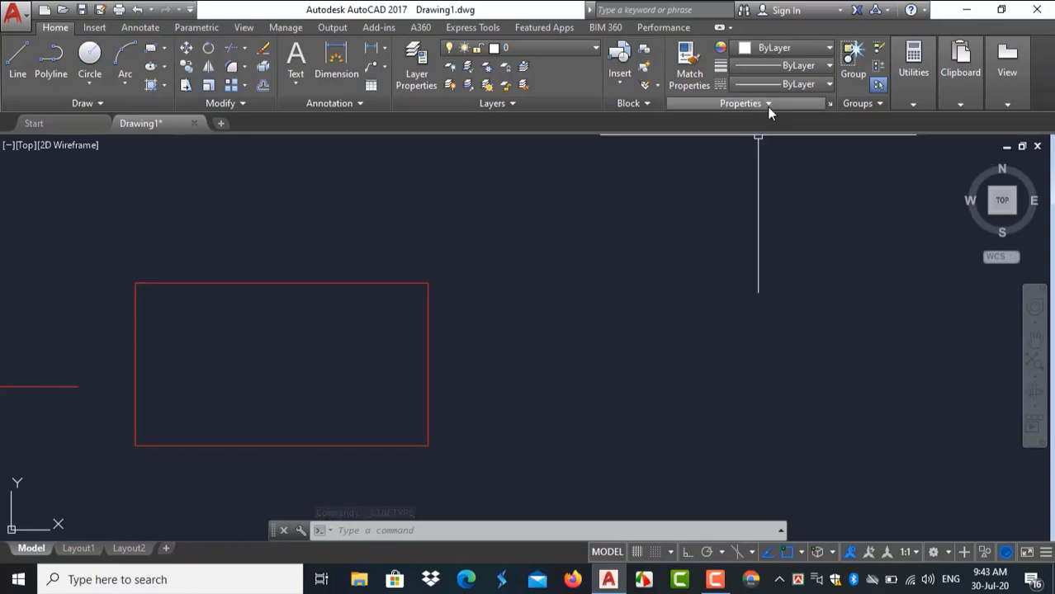
scroll(547, 363, "up", 2)
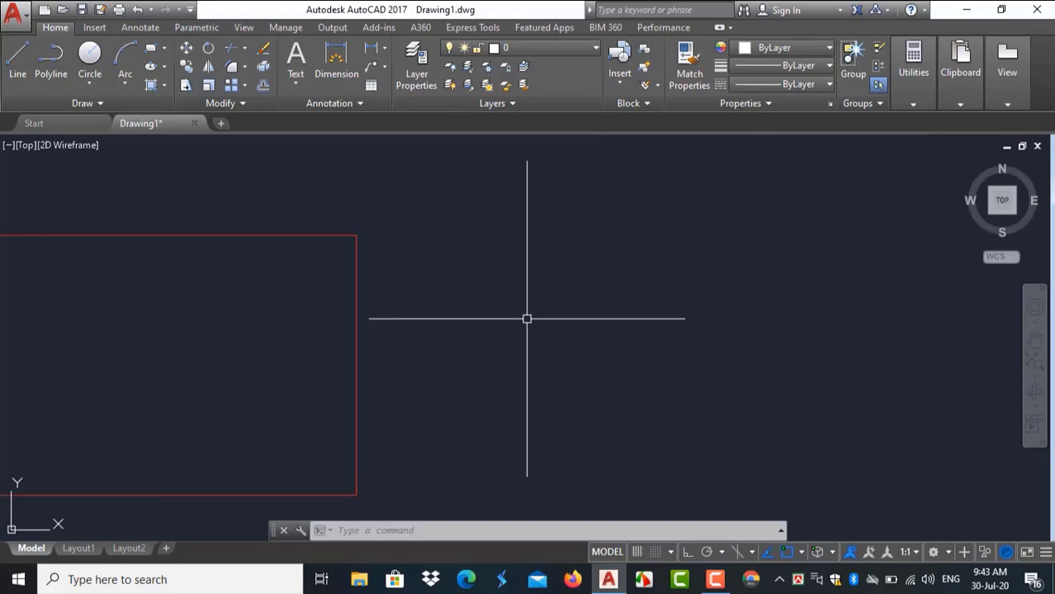